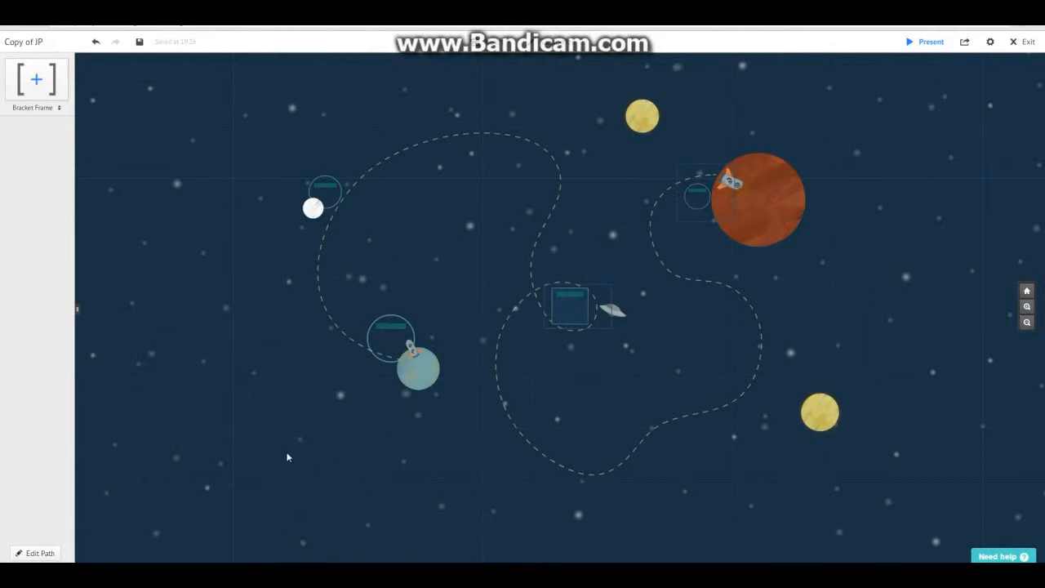
# Add the text "Journey to Mars" in the Title style to the empty space below and left of the Earth planet.
pyautogui.scroll(2, 288, 449)
pyautogui.moveTo(257, 446); pyautogui.dragTo(401, 420)
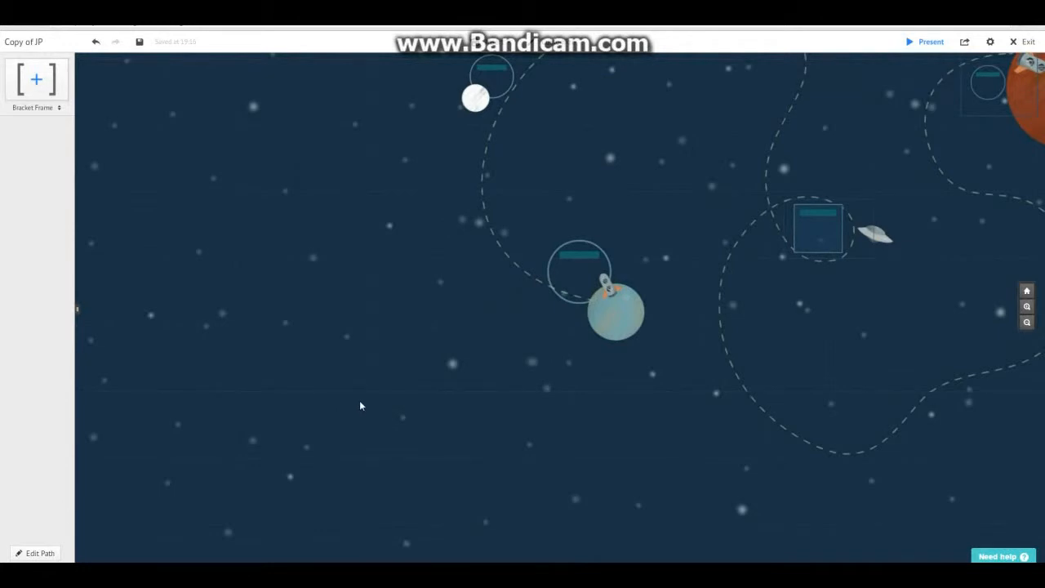
pyautogui.doubleClick(360, 406)
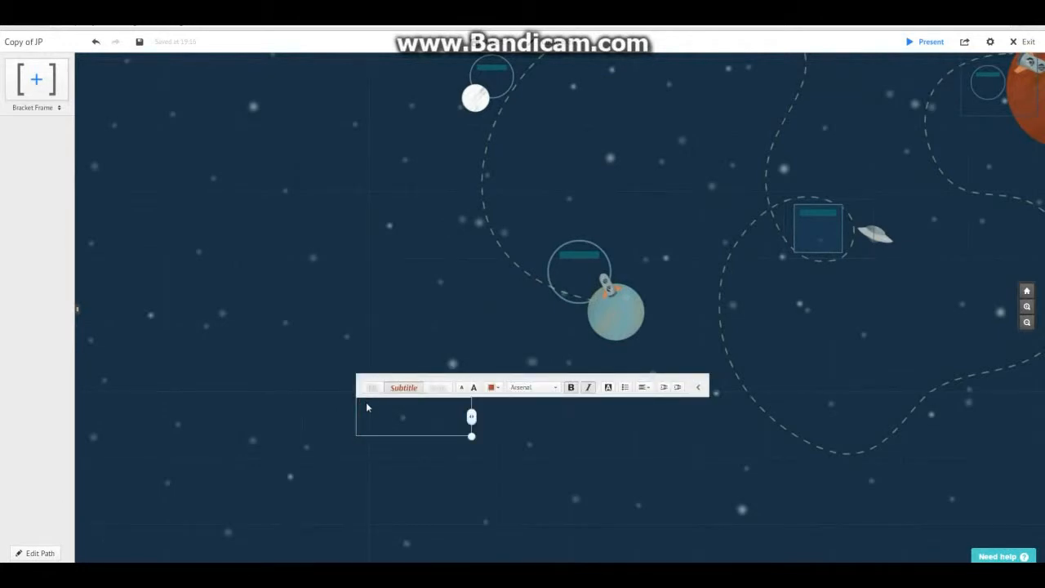
pyautogui.click(373, 387)
pyautogui.write('Journey to Mars')
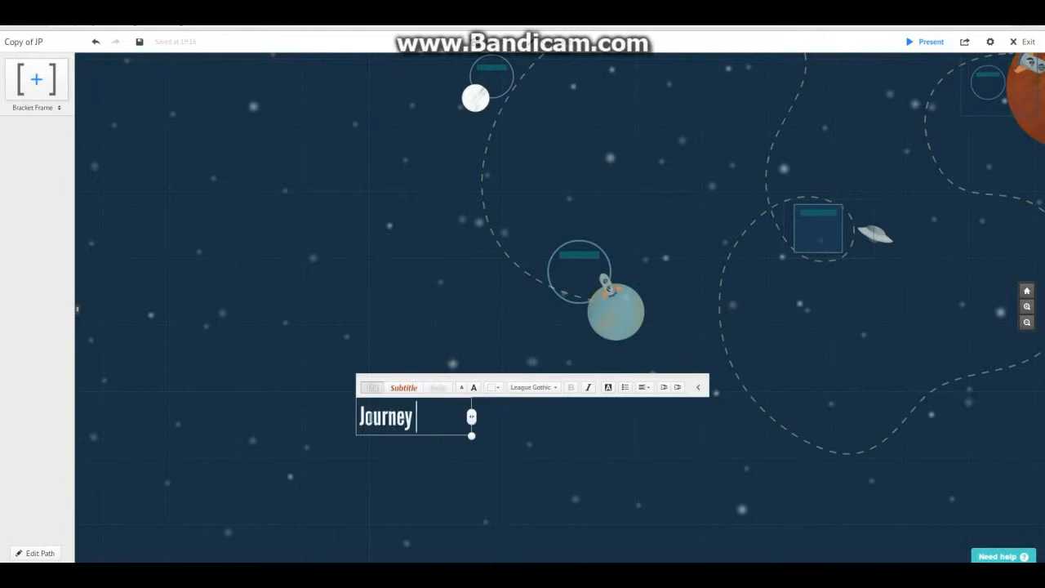
pyautogui.click(327, 420)
# Insert the ASTRONAUT image from the computer and place it just left of the "Journey to Mars" title.
pyautogui.click(510, 46)
pyautogui.click(538, 62)
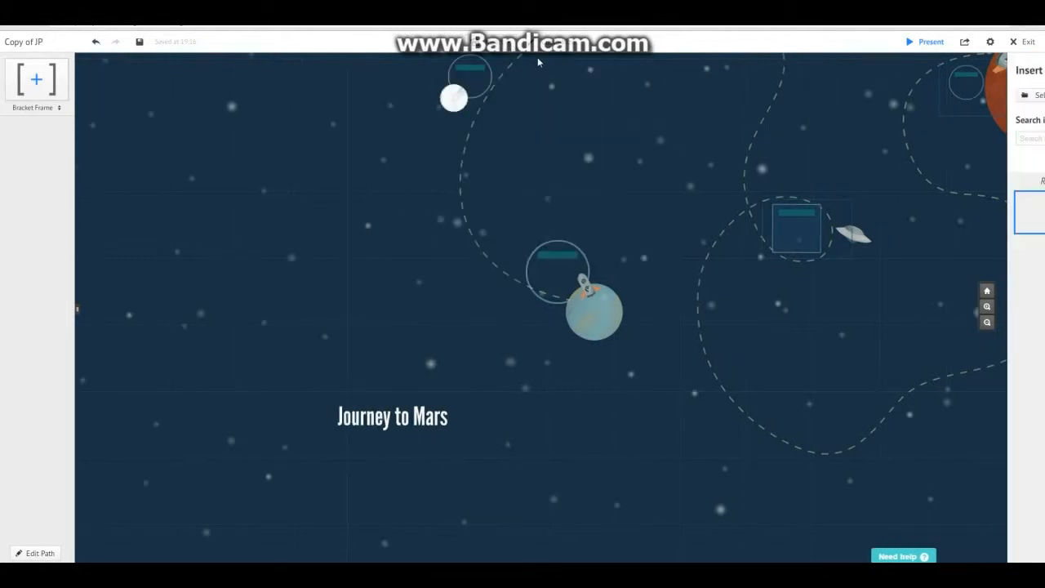
pyautogui.click(937, 96)
pyautogui.click(270, 132)
pyautogui.click(429, 274)
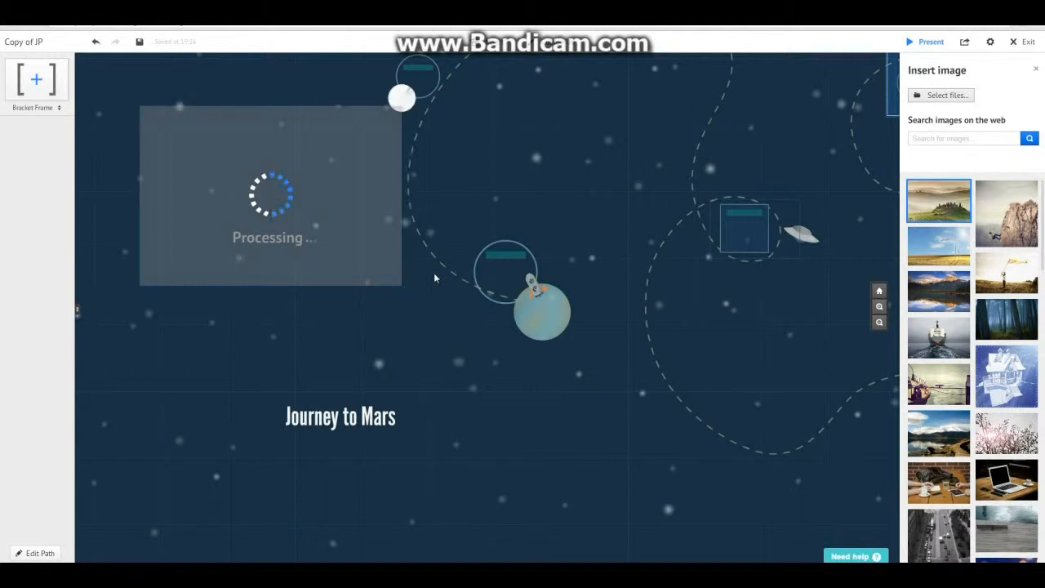
pyautogui.moveTo(274, 199); pyautogui.dragTo(239, 425)
pyautogui.click(190, 442)
pyautogui.click(190, 442)
# Enlarge the "Journey to Mars" title, position it beside the astronaut, and finish inserting images.
pyautogui.click(362, 422)
pyautogui.click(340, 402)
pyautogui.moveTo(340, 419); pyautogui.dragTo(373, 430)
pyautogui.click(384, 354)
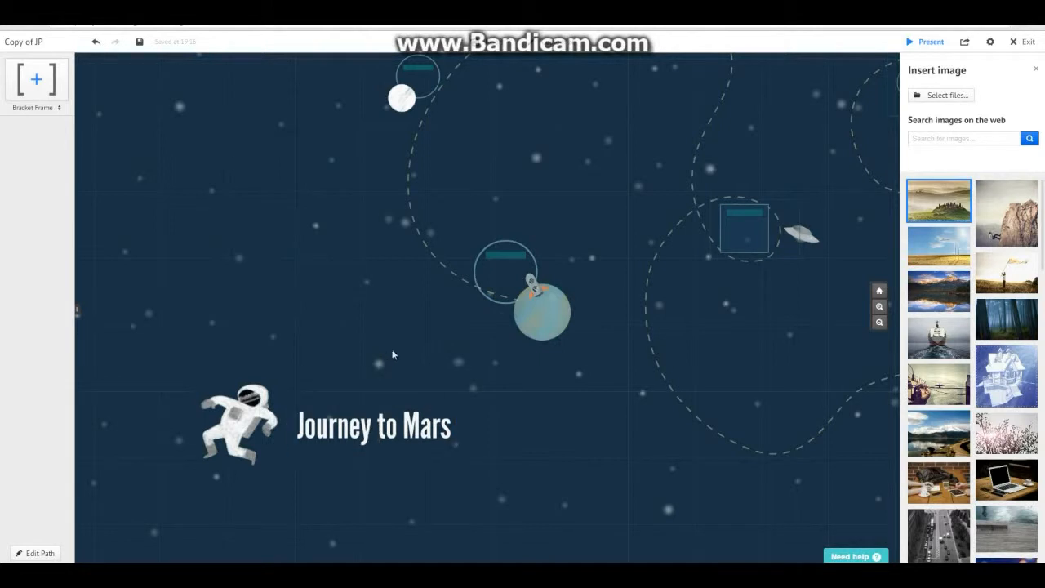
pyautogui.click(1036, 69)
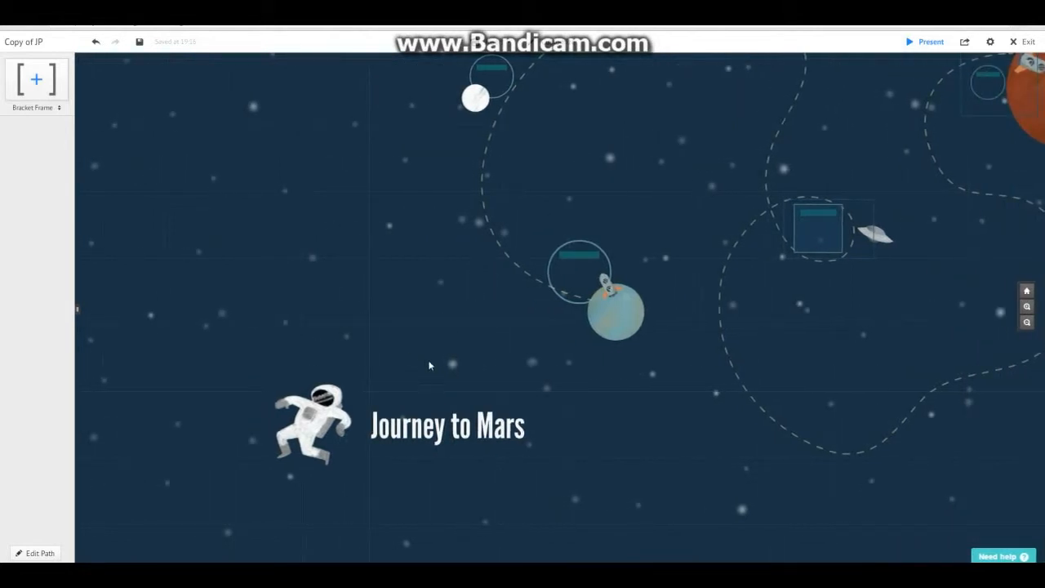
# Add a bracket frame and size it to enclose both the astronaut and the "Journey to Mars" title.
pyautogui.click(40, 109)
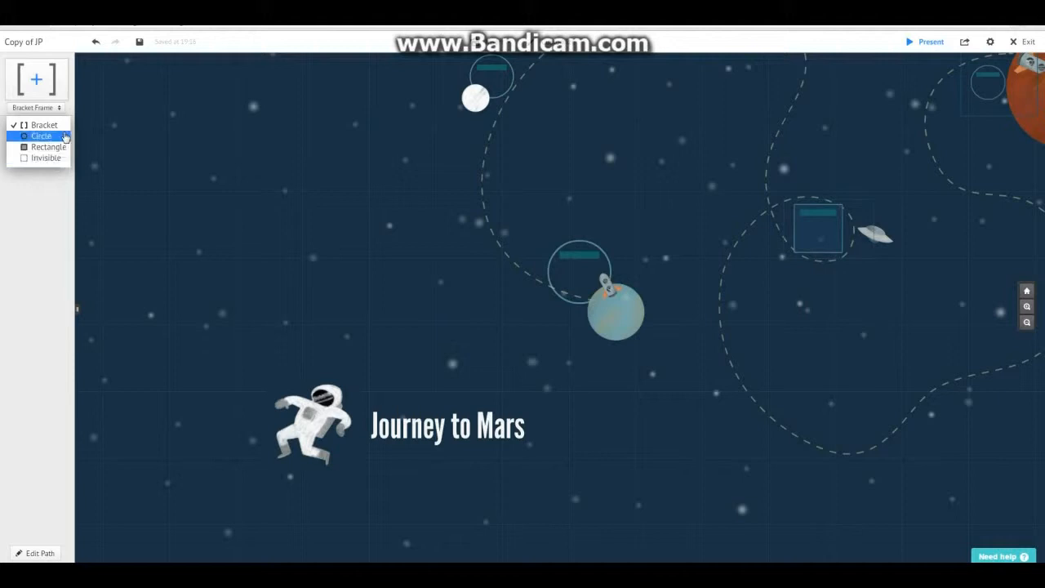
pyautogui.click(51, 123)
pyautogui.click(59, 89)
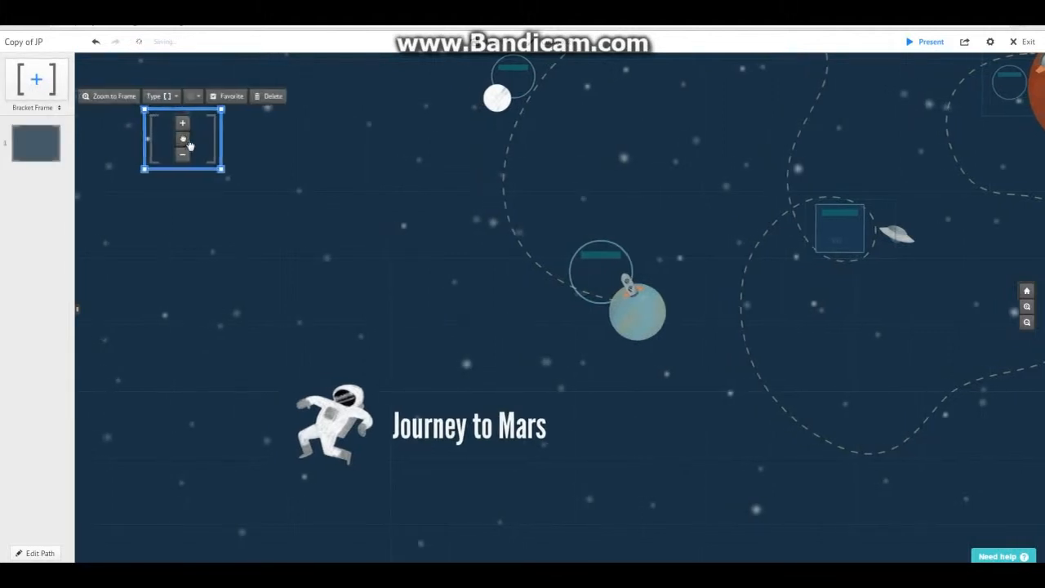
pyautogui.moveTo(188, 142); pyautogui.dragTo(315, 493)
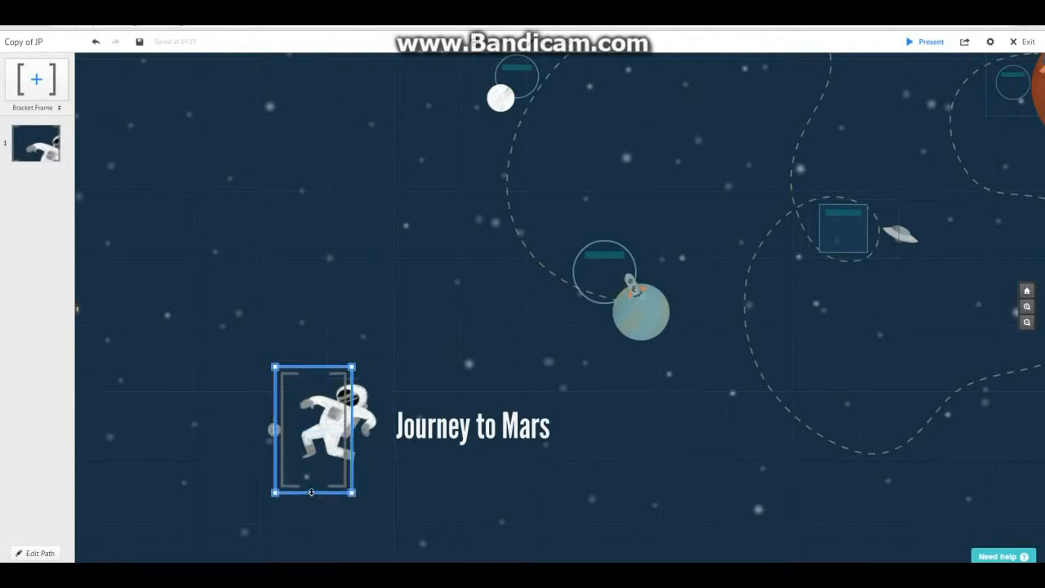
pyautogui.moveTo(349, 427); pyautogui.dragTo(574, 433)
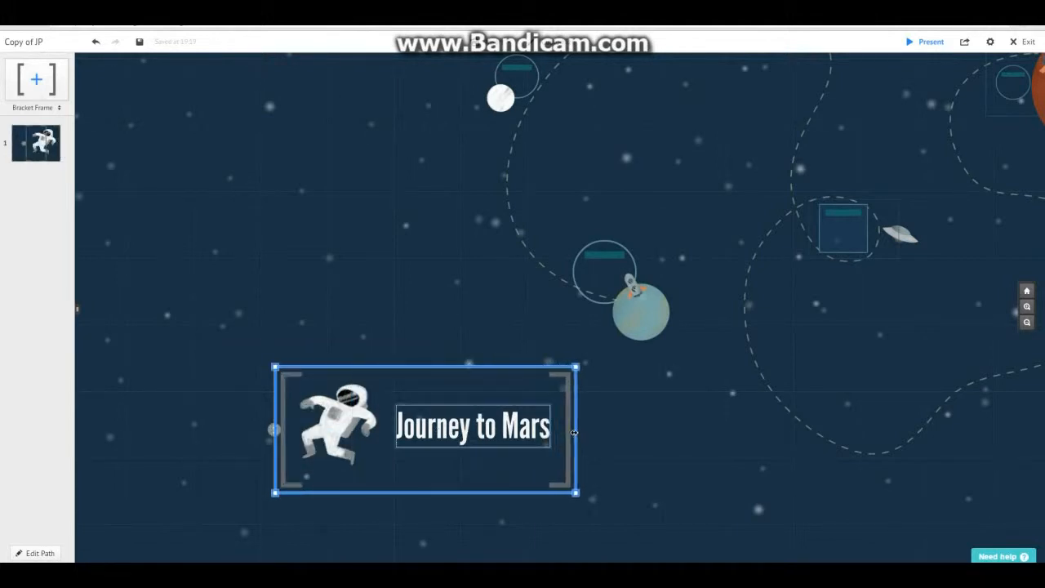
pyautogui.click(629, 438)
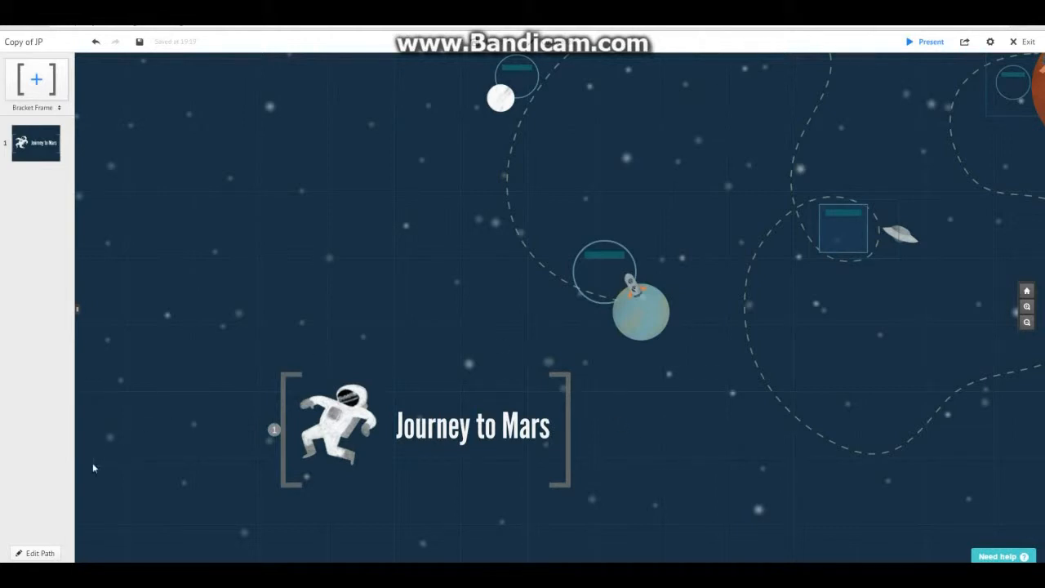
# Edit the presentation path and add the overview of the whole canvas as step 2.
pyautogui.click(33, 554)
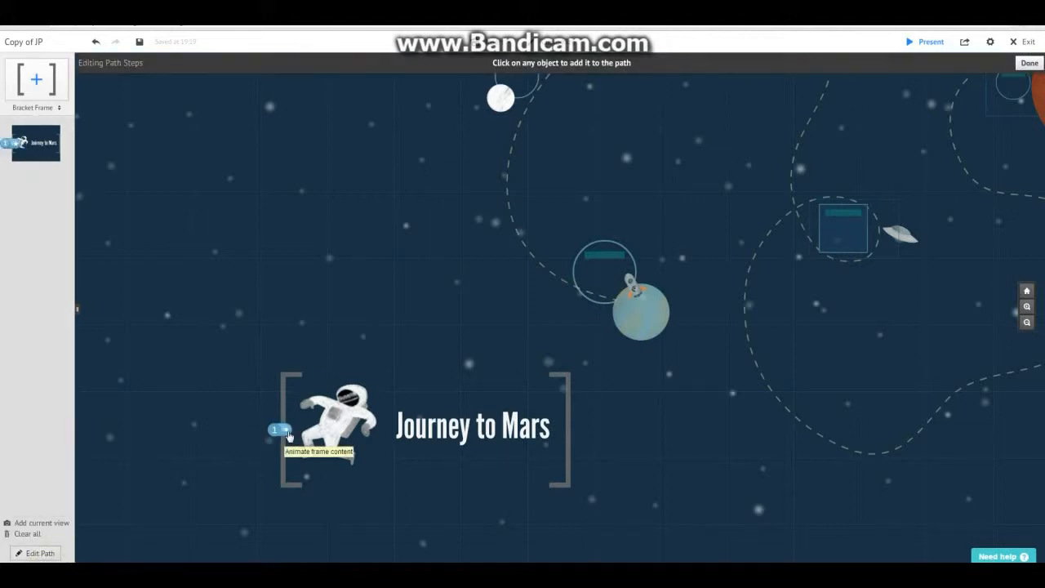
pyautogui.click(619, 284)
pyautogui.click(1030, 293)
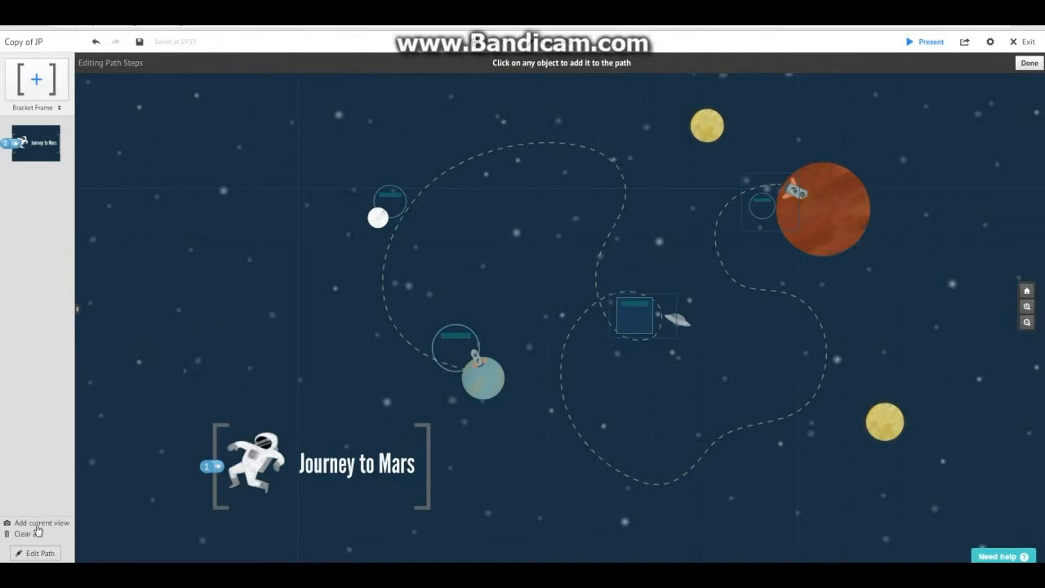
pyautogui.click(37, 527)
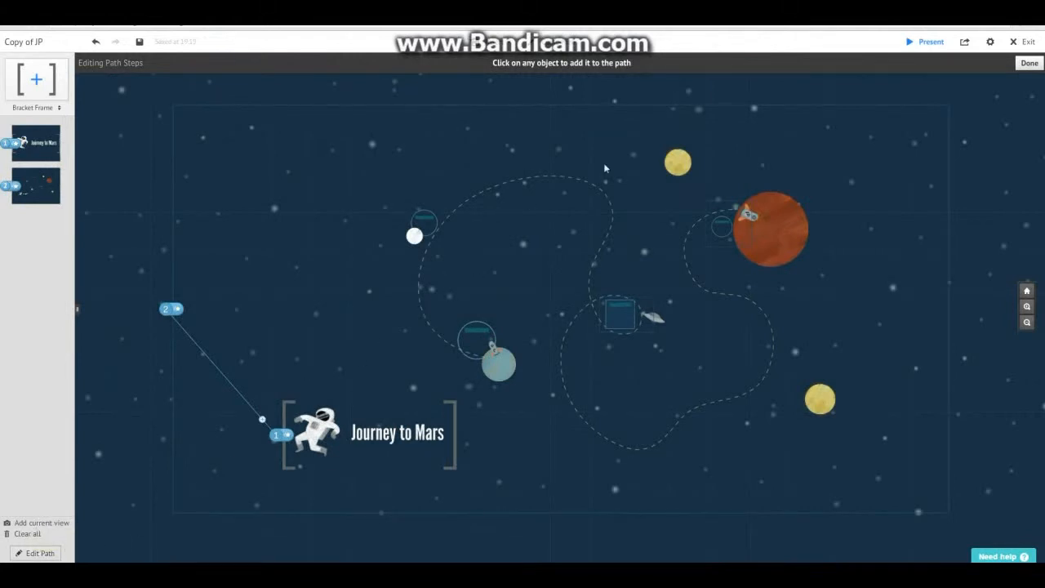
pyautogui.click(1030, 63)
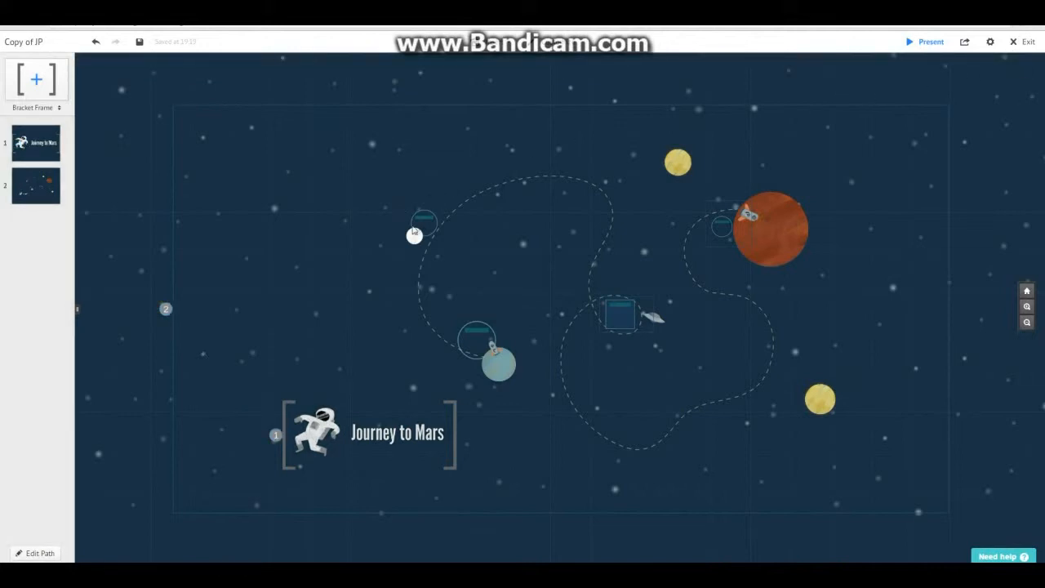
# Add the text "First Program Exploration" in the Body style and center it on the teal banner in Earth's circle frame.
pyautogui.scroll(2, 506, 311)
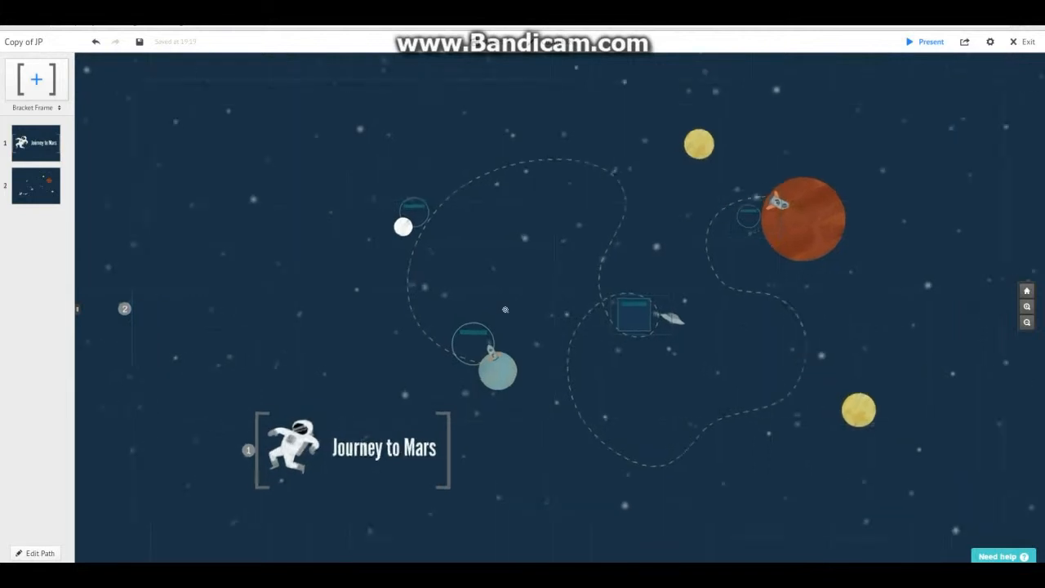
pyautogui.scroll(3, 515, 362)
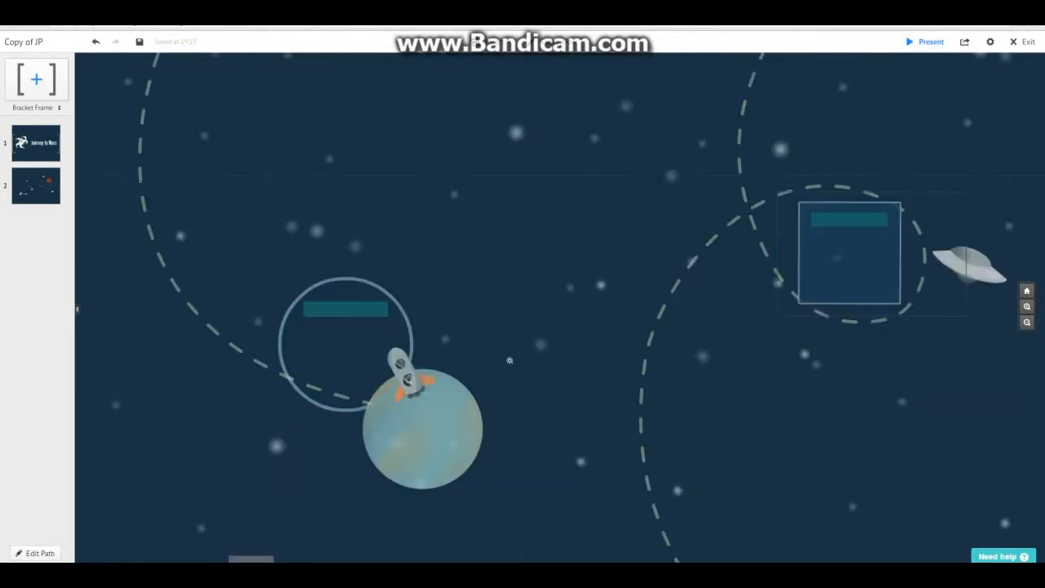
pyautogui.scroll(2, 509, 359)
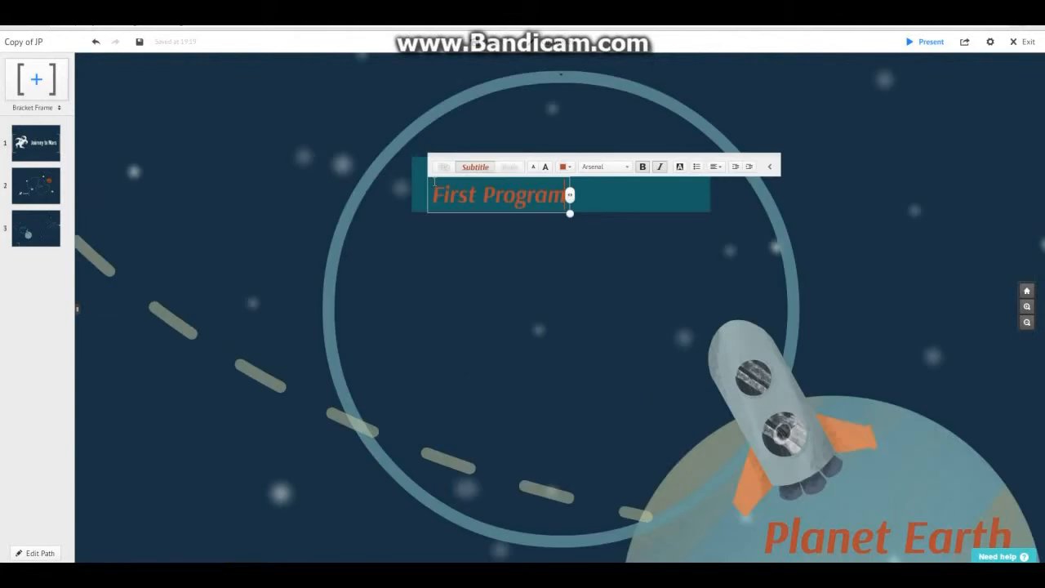
pyautogui.write('Exploration')
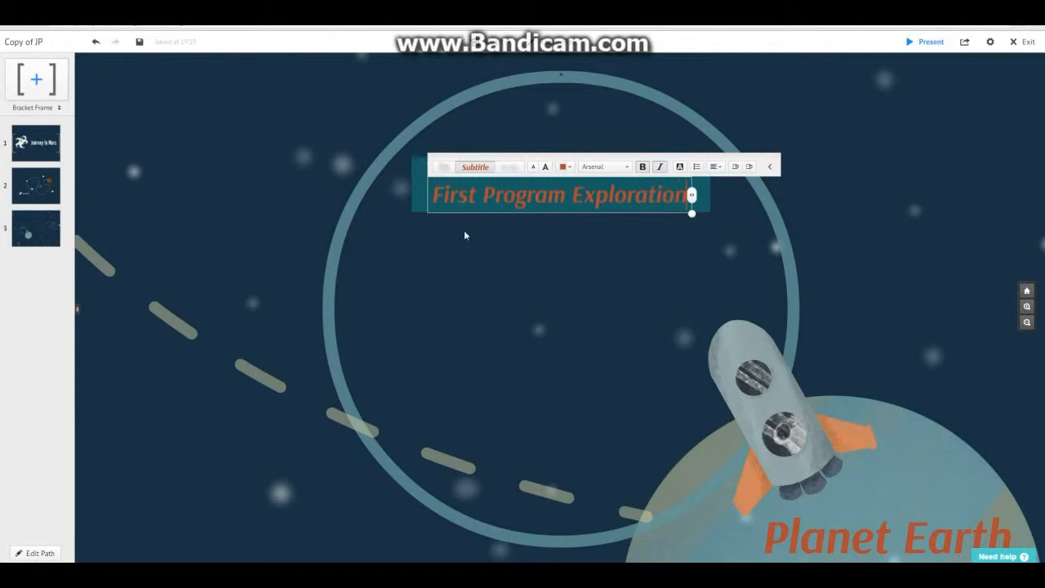
pyautogui.click(509, 167)
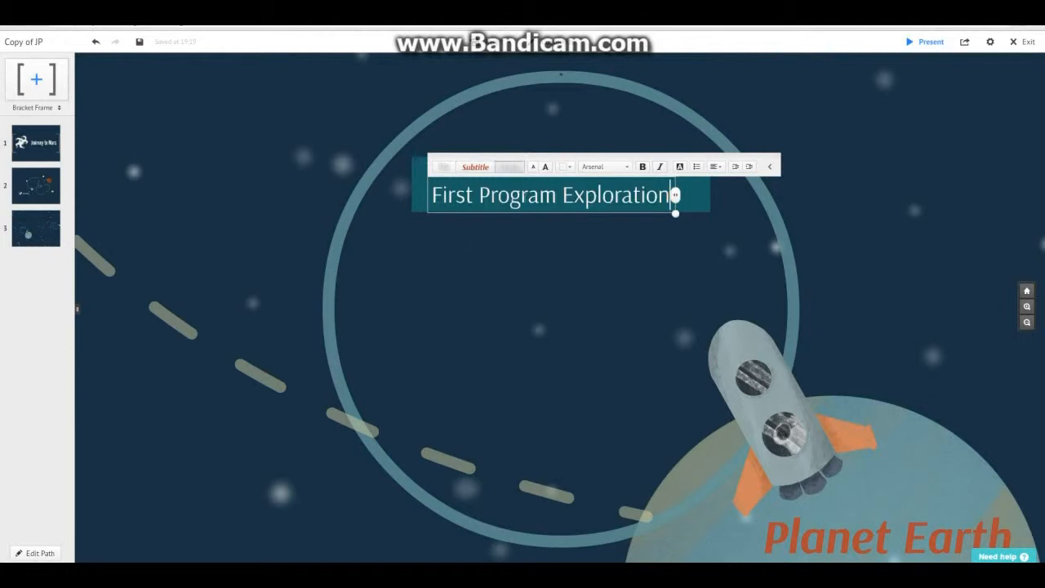
pyautogui.press('Escape')
pyautogui.moveTo(539, 195); pyautogui.dragTo(550, 187)
# Insert image file 2 from the computer and place it in the left half of the circle, below the teal banner.
pyautogui.click(500, 42)
pyautogui.click(494, 60)
pyautogui.click(941, 94)
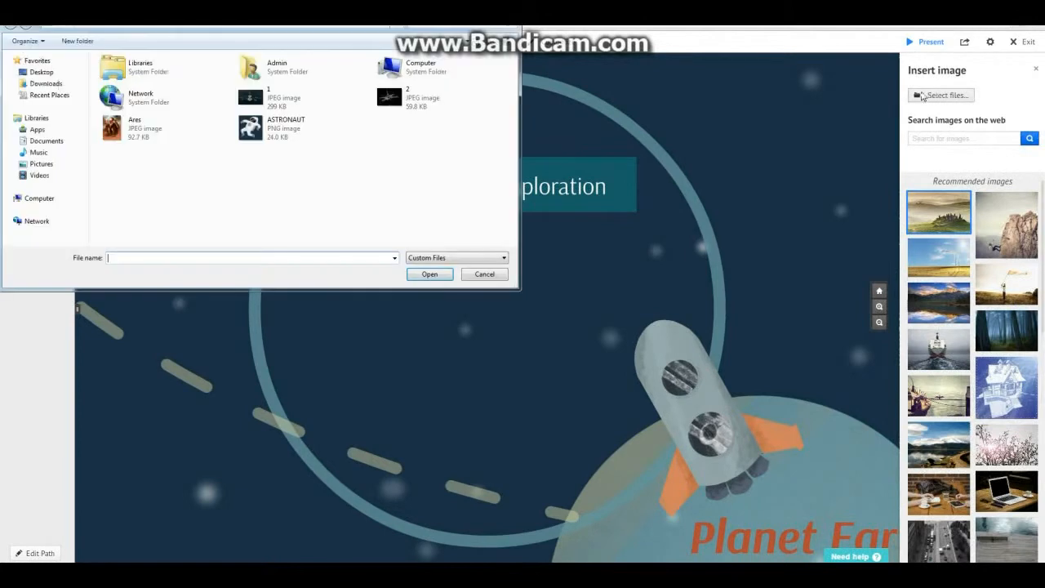
pyautogui.click(462, 98)
pyautogui.click(429, 274)
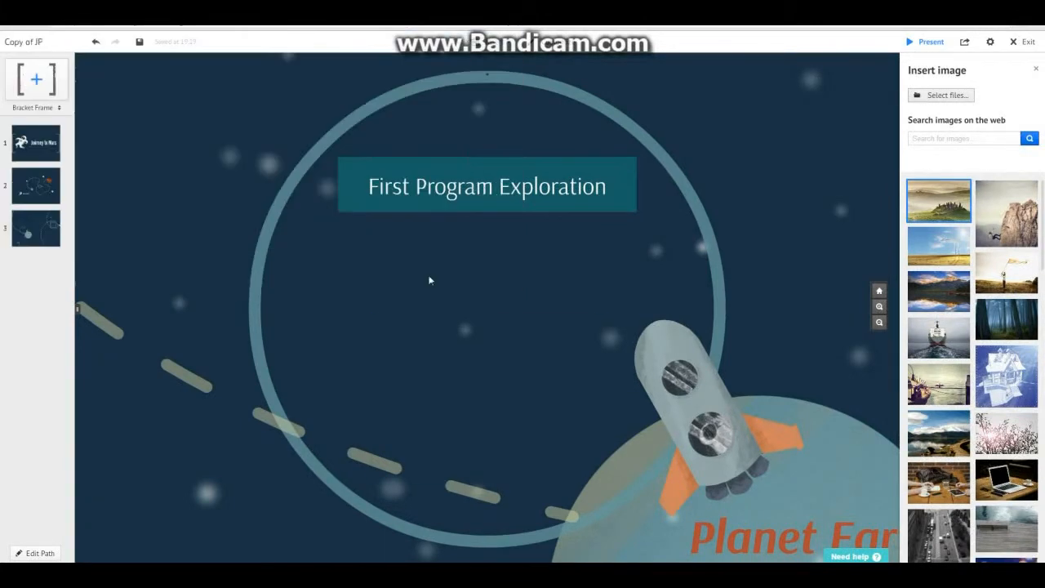
pyautogui.moveTo(488, 400); pyautogui.dragTo(388, 310)
pyautogui.click(568, 289)
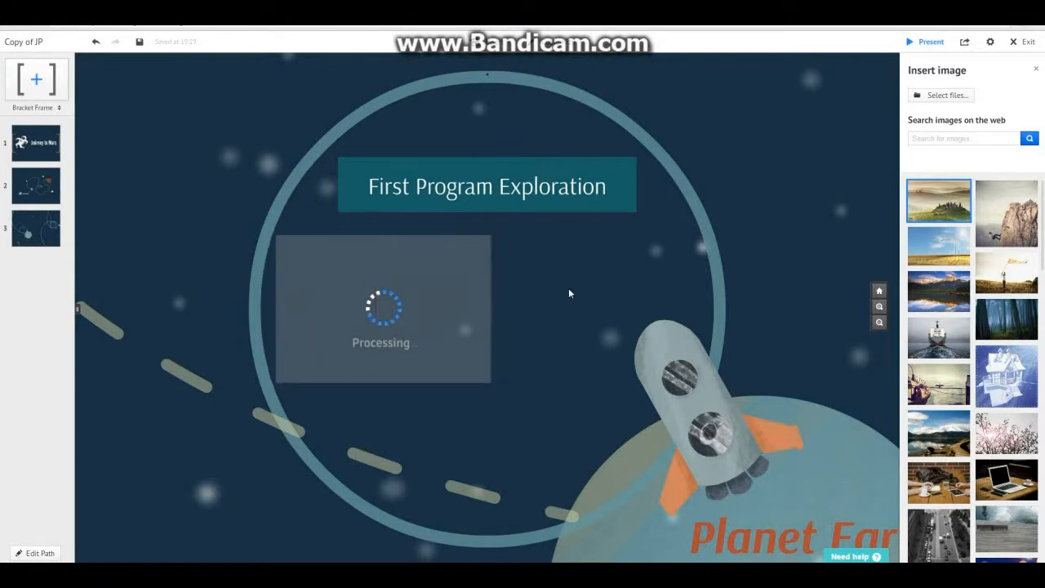
# Add text beside the spacecraft image: "Known as Mariner–Mars 1964" and "Designed to conduct closeup scientific observations of Mars and to transmit these observations to Earth".
pyautogui.doubleClick(569, 293)
pyautogui.write('Known as Mariner–Mars 1964  Designed to conduct closeup scientific observations of Mars and to transmit these observations to Earth')
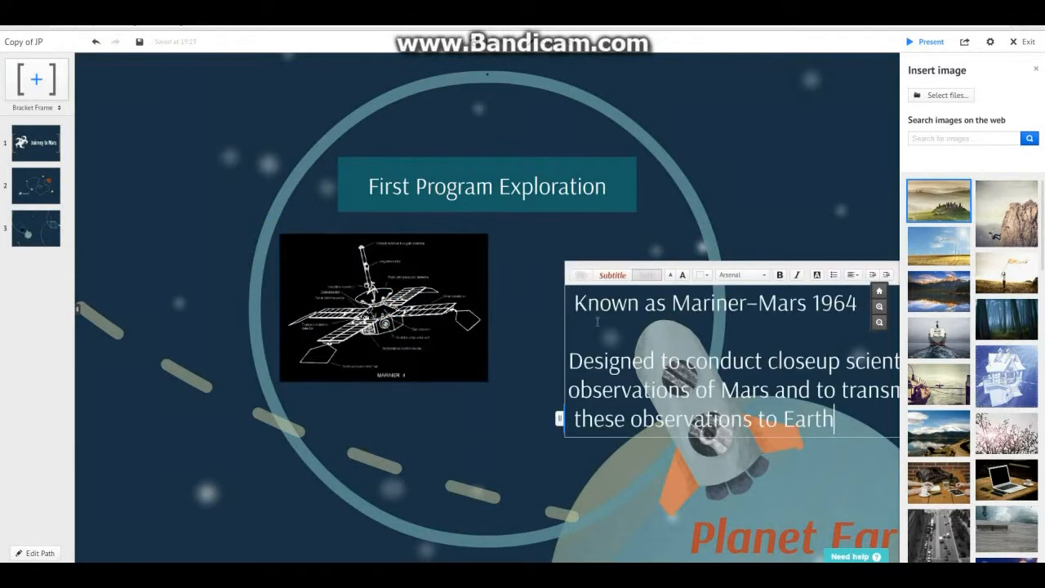
pyautogui.click(523, 327)
# Shrink the Mariner–Mars description and move it inside the circle, next to the spacecraft image.
pyautogui.scroll(-3, 524, 326)
pyautogui.moveTo(632, 329); pyautogui.dragTo(582, 308)
pyautogui.click(757, 383)
pyautogui.moveTo(767, 388); pyautogui.dragTo(707, 371)
pyautogui.moveTo(626, 328); pyautogui.dragTo(592, 320)
# Add the circle frame around "First Program Exploration" to the path as step 4.
pyautogui.click(648, 225)
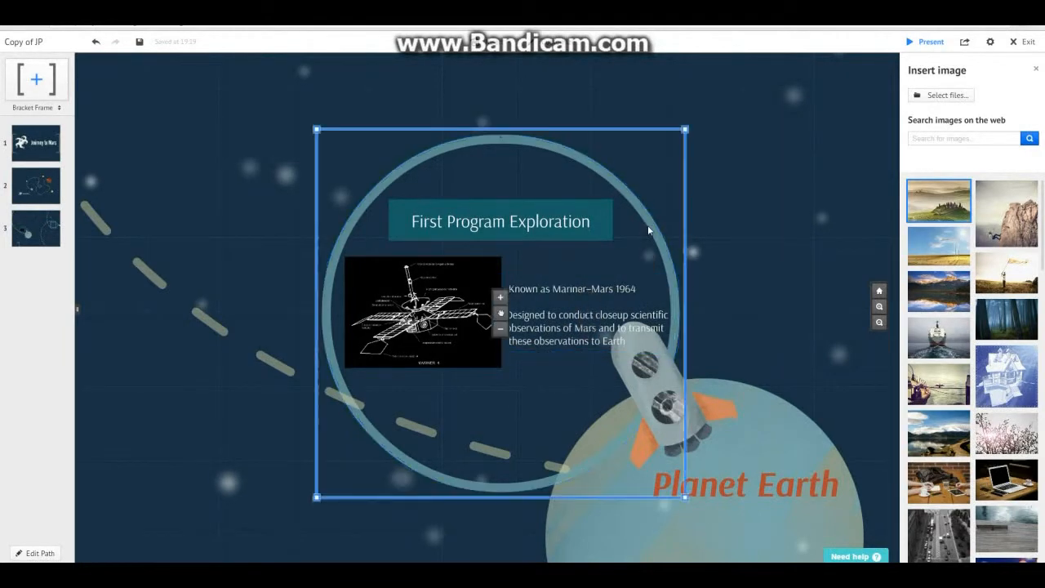
pyautogui.rightClick(651, 225)
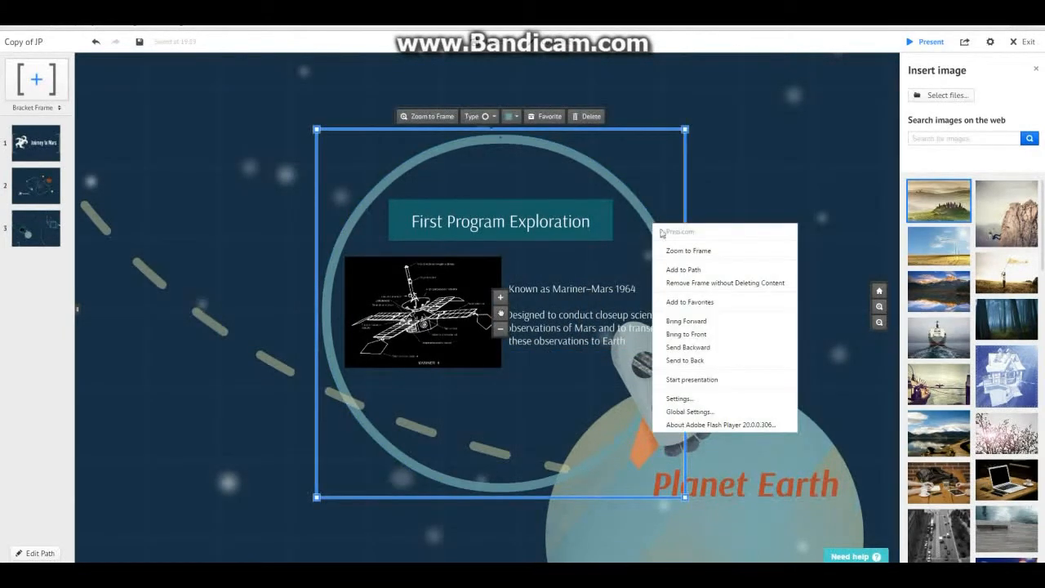
pyautogui.click(686, 269)
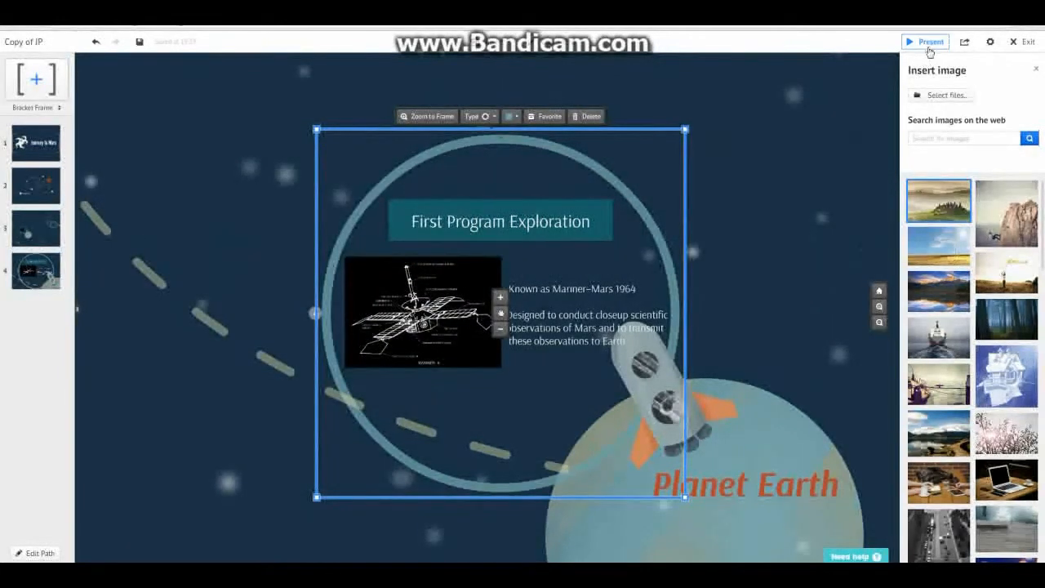
# Present the prezi full screen, advance through its path steps, and return to editing.
pyautogui.click(928, 46)
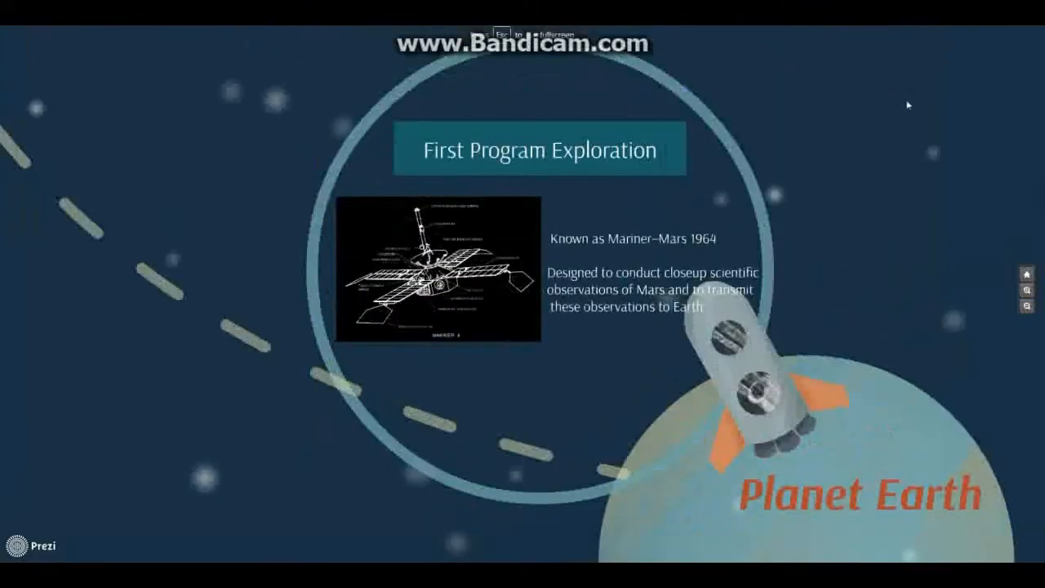
pyautogui.press('Right')
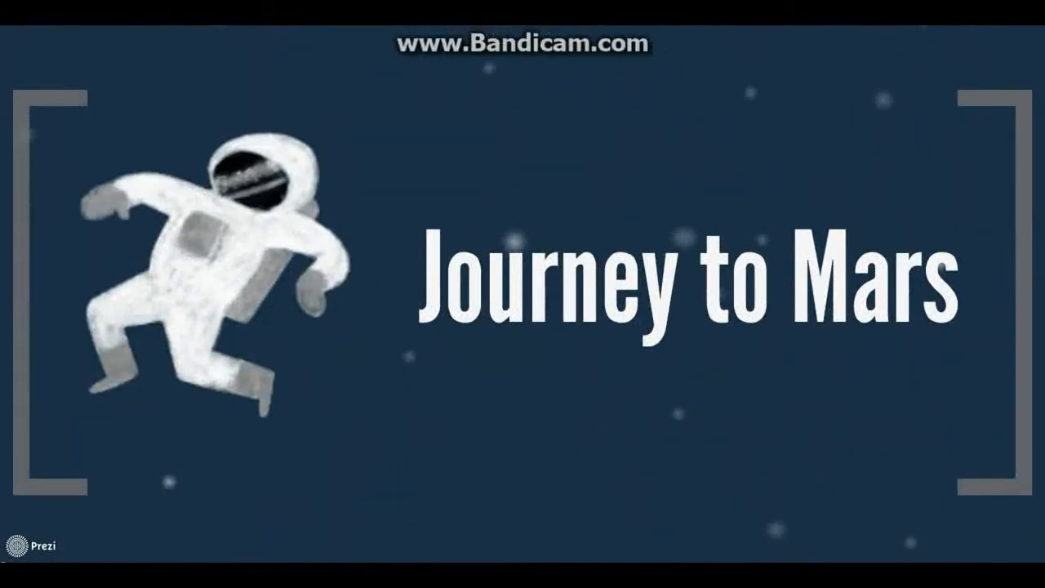
pyautogui.press('Right')
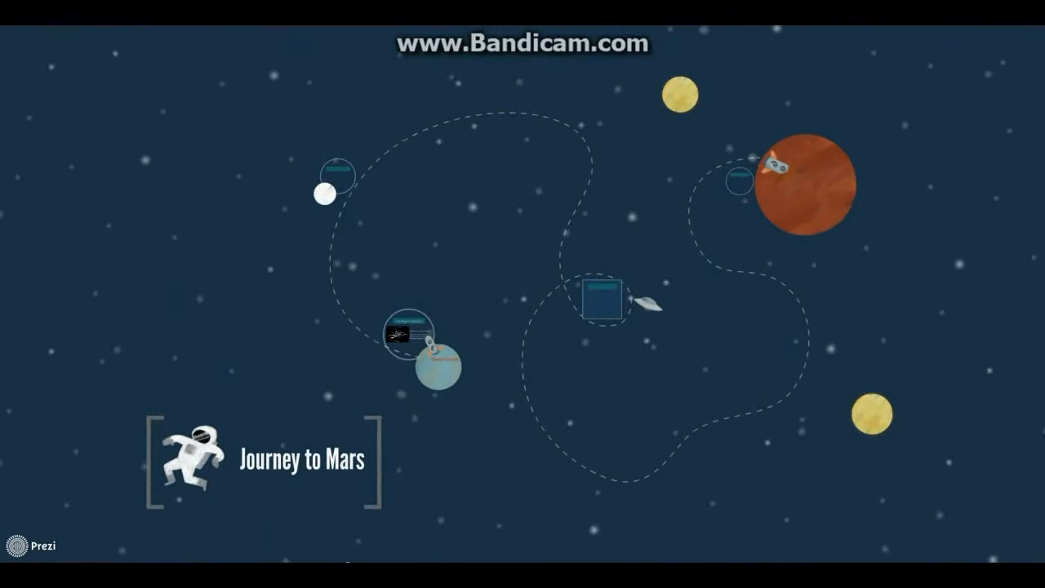
pyautogui.press('Right')
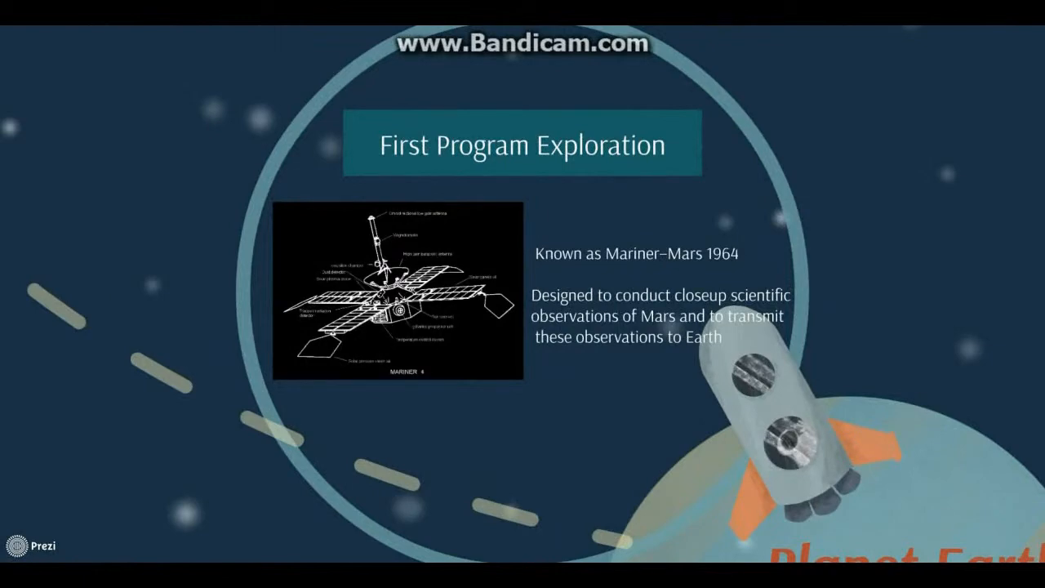
pyautogui.press('Right')
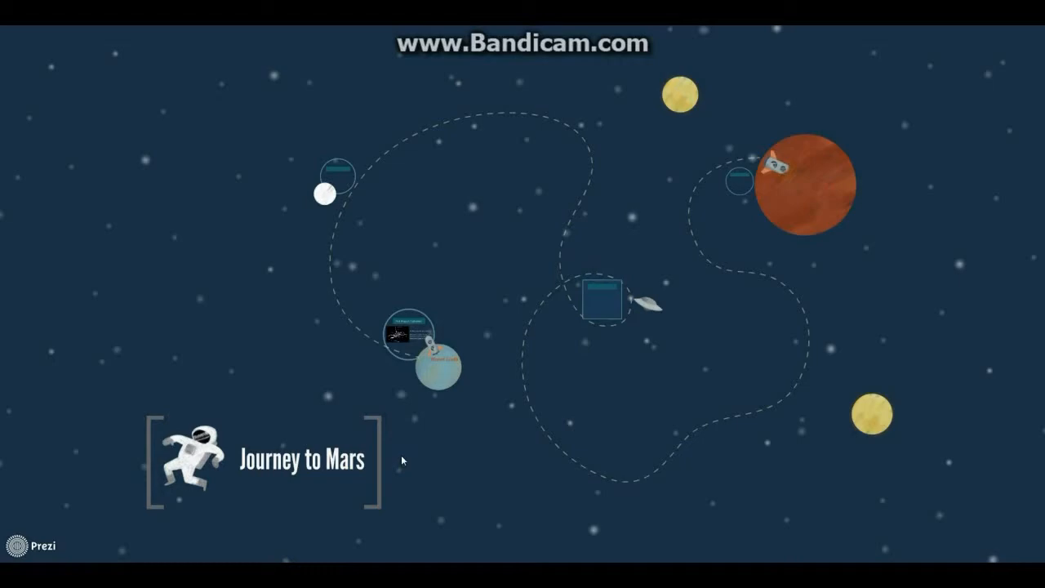
pyautogui.press('Escape')
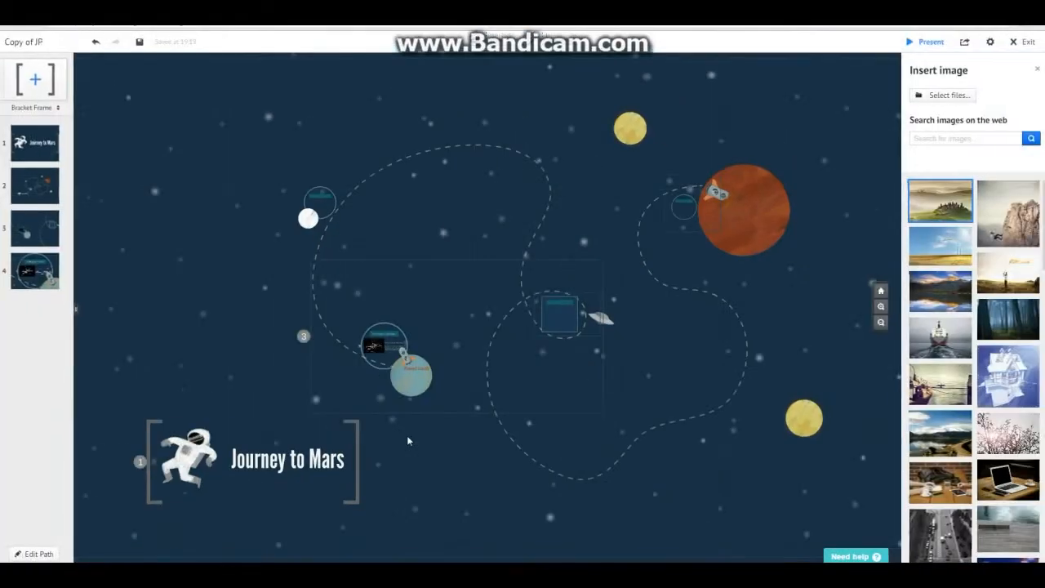
# Enlarge the "Journey to Mars" bracket frame with its contents and move it slightly to the right on the canvas.
pyautogui.click(361, 461)
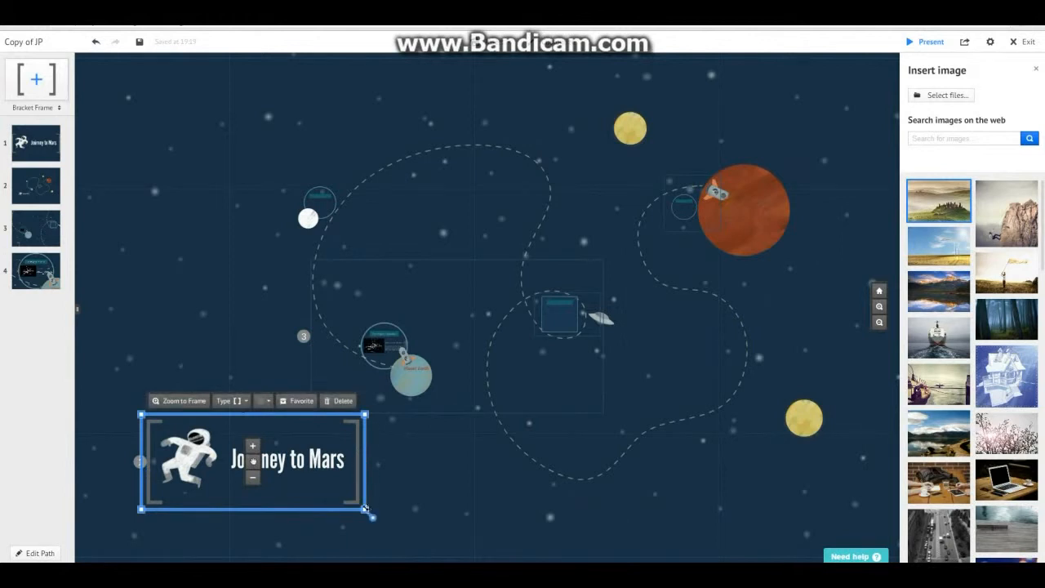
pyautogui.moveTo(365, 508); pyautogui.dragTo(391, 519)
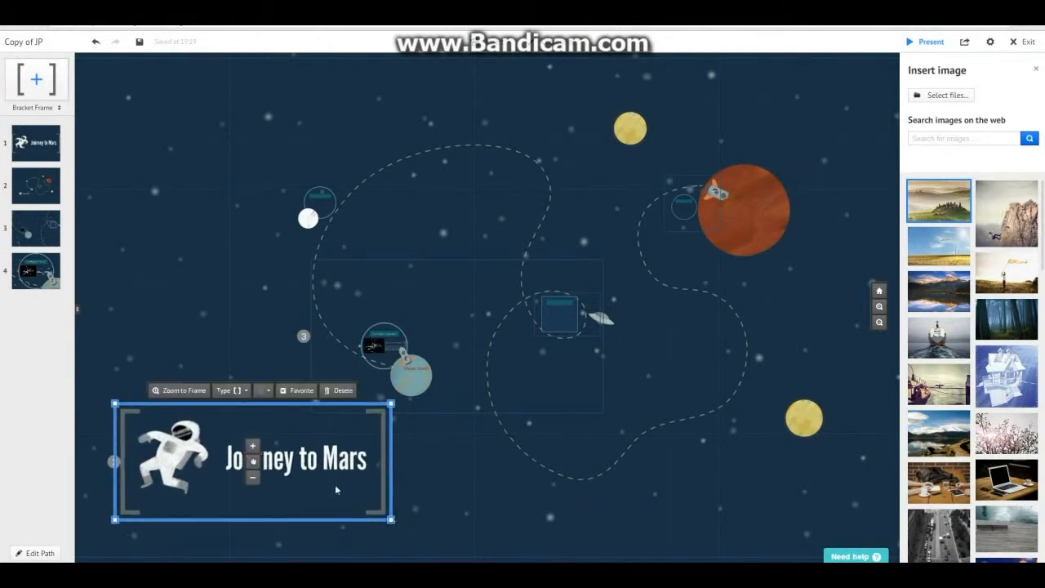
pyautogui.moveTo(255, 462); pyautogui.dragTo(302, 462)
pyautogui.click(474, 464)
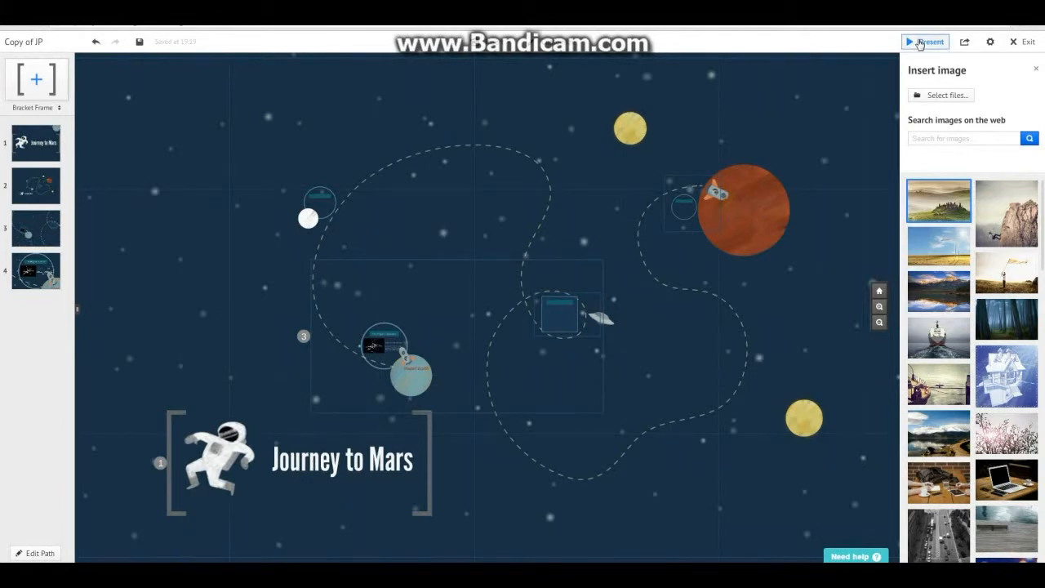
# Present the prezi full screen, check the title and overview steps, and return to editing.
pyautogui.click(922, 41)
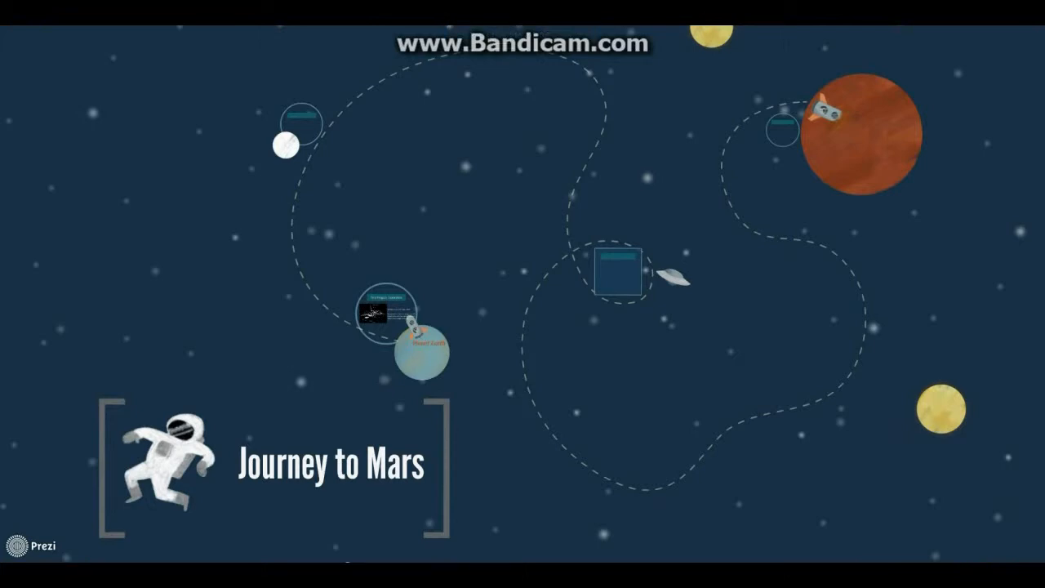
pyautogui.press('Right')
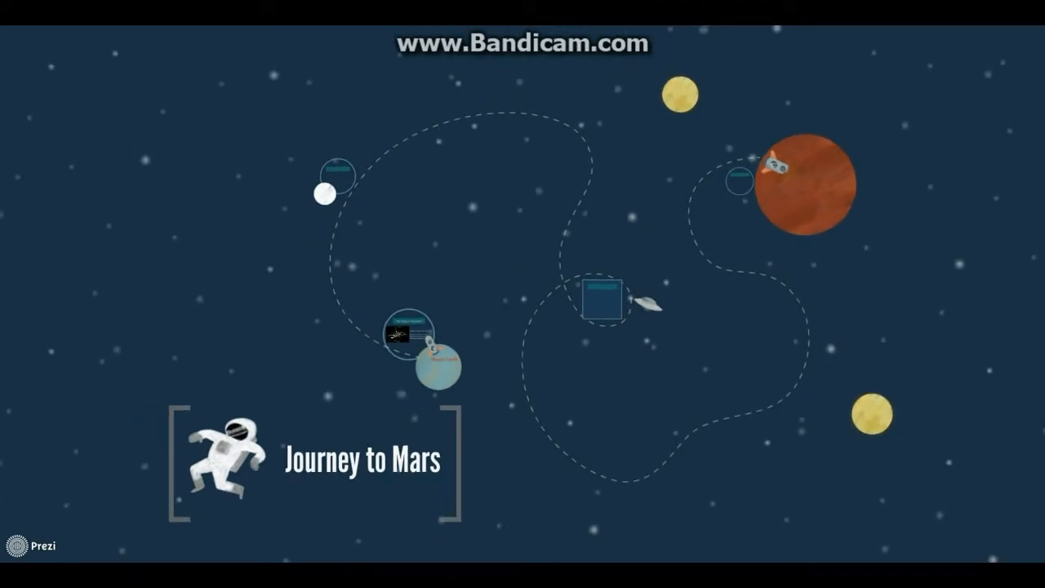
pyautogui.scroll(1, 524, 441)
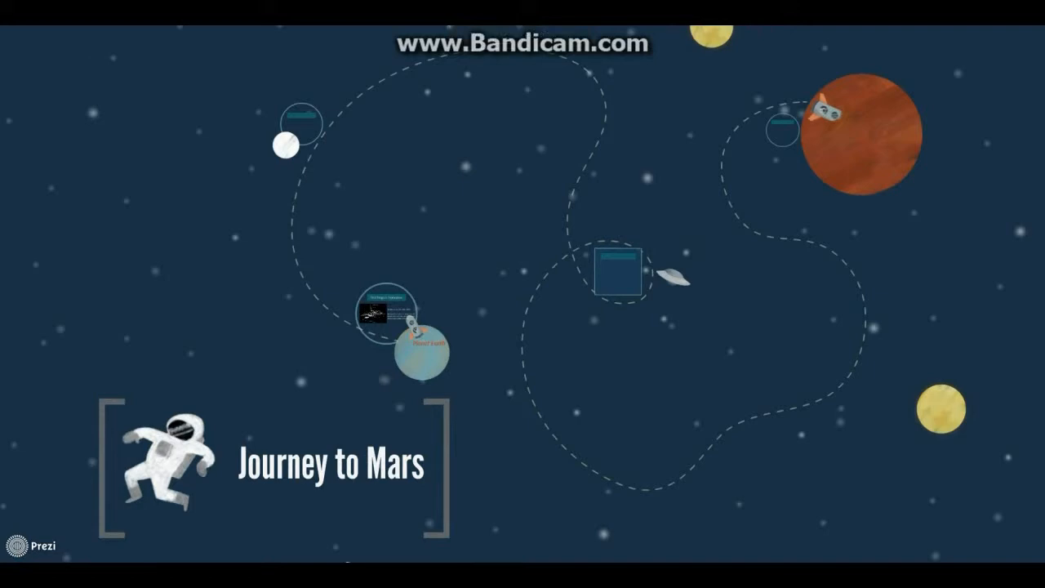
pyautogui.scroll(-1, 521, 436)
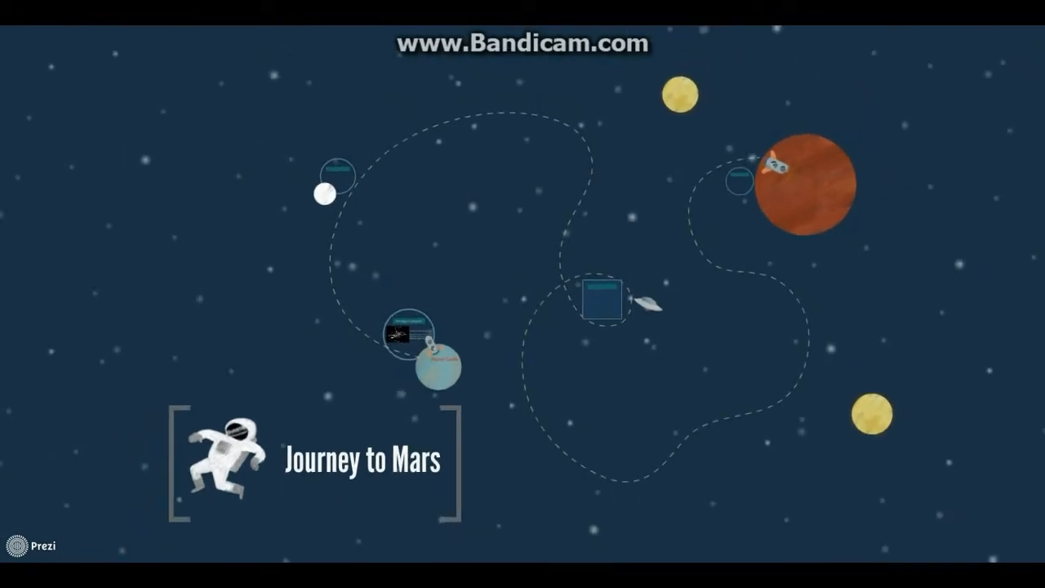
pyautogui.press('Escape')
# Add the title "HISTORY" on the teal bar in the circle beside the moon and adjust its size and position to fit.
pyautogui.click(333, 175)
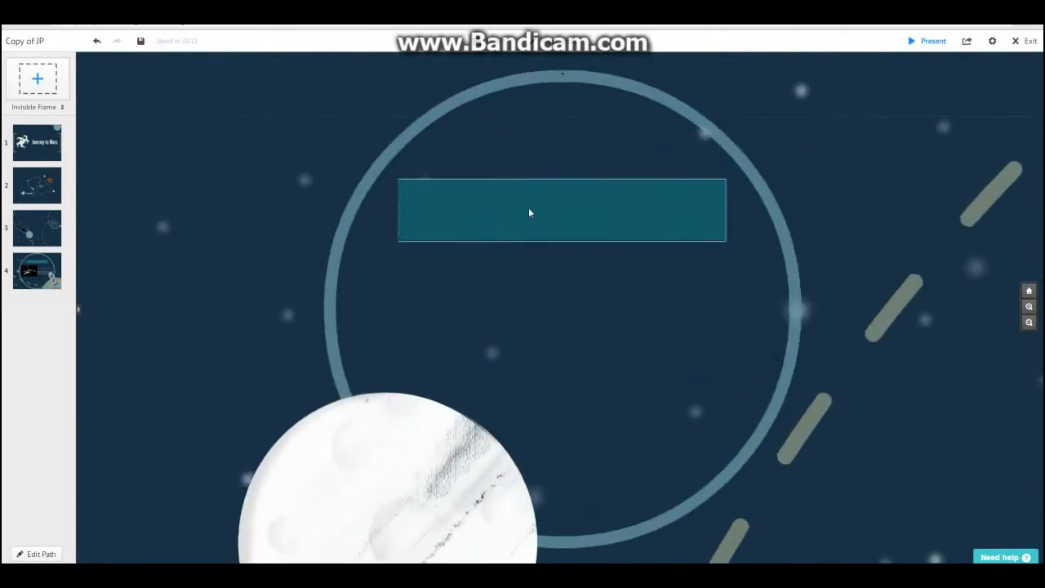
pyautogui.click(528, 213)
pyautogui.write('HISTORY')
pyautogui.click(582, 275)
pyautogui.click(559, 218)
pyautogui.moveTo(619, 190); pyautogui.dragTo(637, 182)
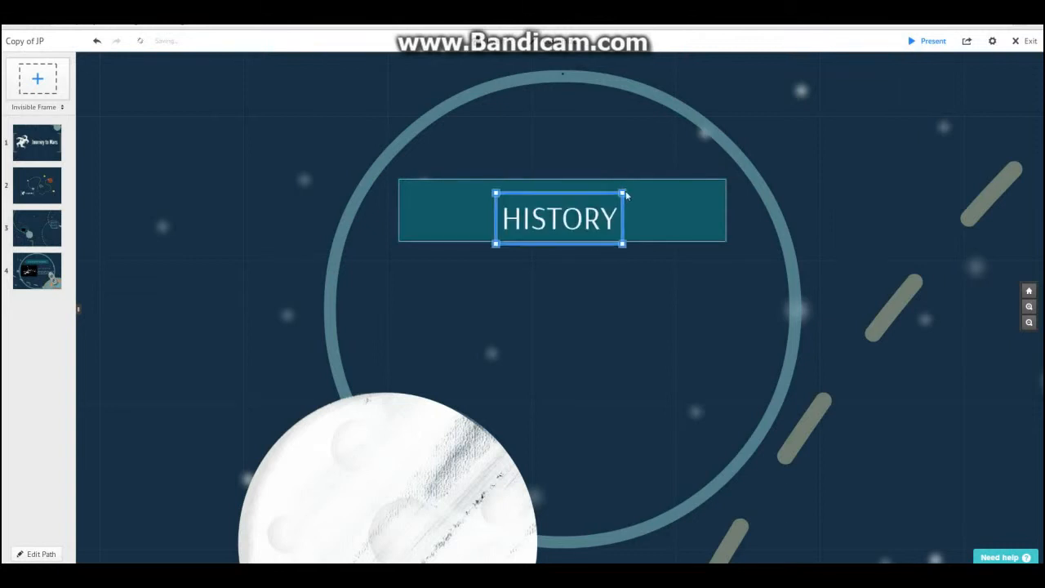
pyautogui.click(553, 279)
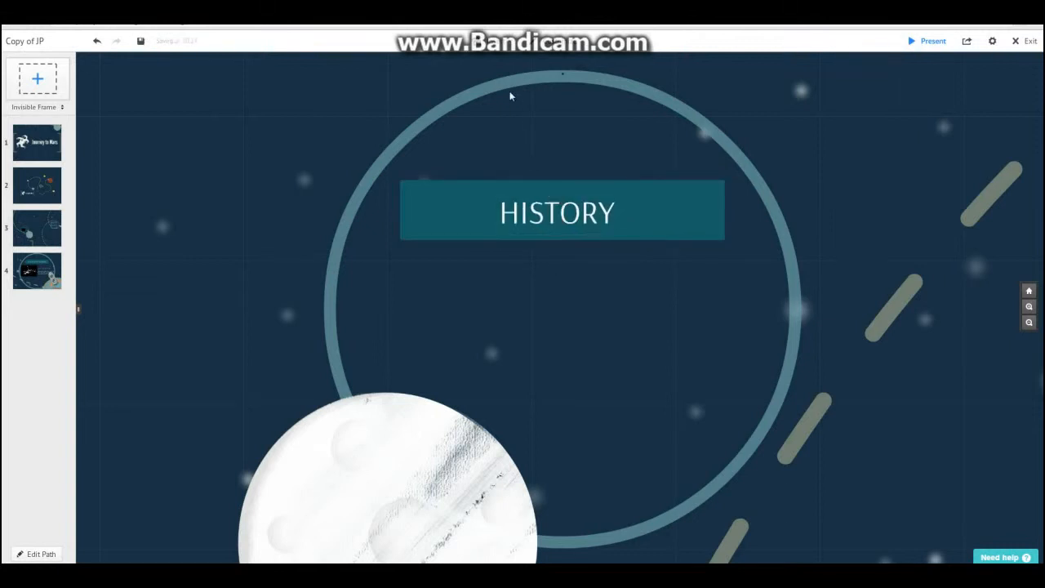
# Draw a short downward arrow directly beneath the "HISTORY" title.
pyautogui.click(503, 48)
pyautogui.click(515, 156)
pyautogui.moveTo(548, 256); pyautogui.dragTo(549, 303)
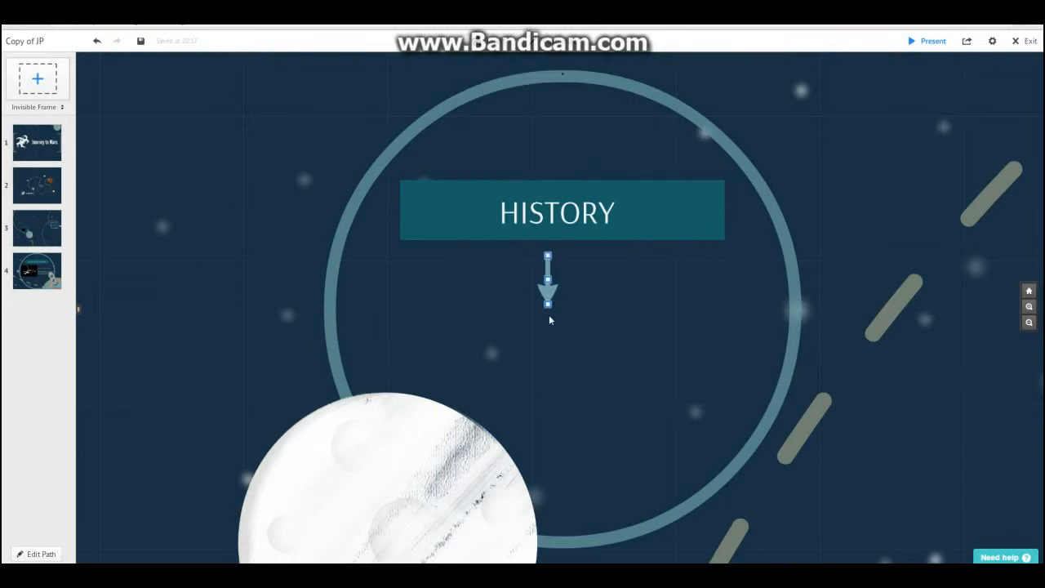
# Add and position text below the arrow: "Launched on November 28, 1964 The first successful flyby of the planet Mars returning the First pictures of the Martian surface".
pyautogui.write('Launched on November 28, 1964 The first successful flyby of the planet Mars returning the First pictures of the Martian surface')
pyautogui.moveTo(567, 353); pyautogui.dragTo(551, 386)
pyautogui.moveTo(702, 329); pyautogui.dragTo(756, 314)
pyautogui.moveTo(556, 378); pyautogui.dragTo(574, 358)
pyautogui.click(883, 177)
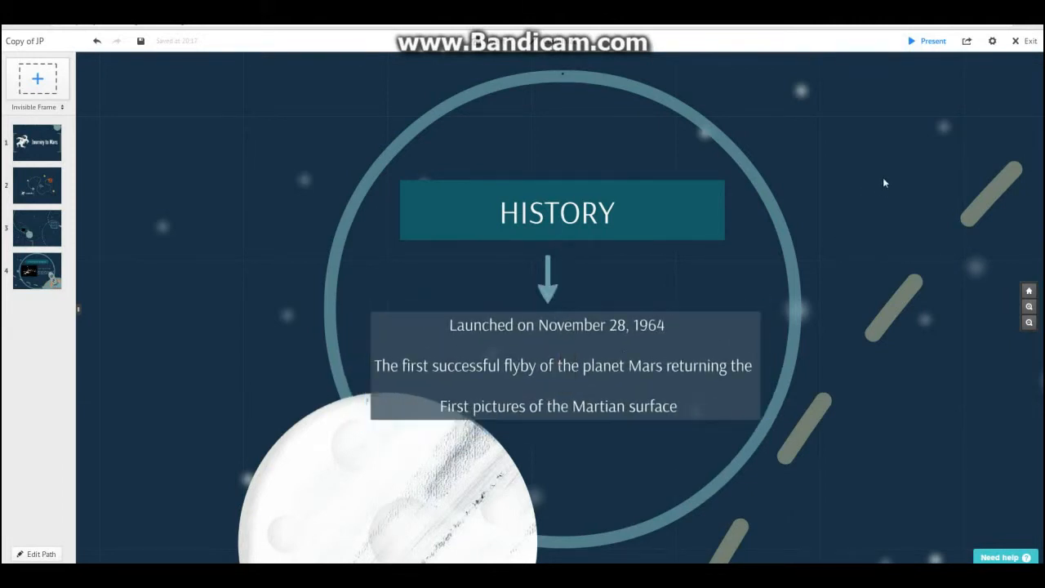
# Add the circle frame around the "HISTORY" content to the path as step 5.
pyautogui.scroll(-2, 882, 177)
pyautogui.click(804, 208)
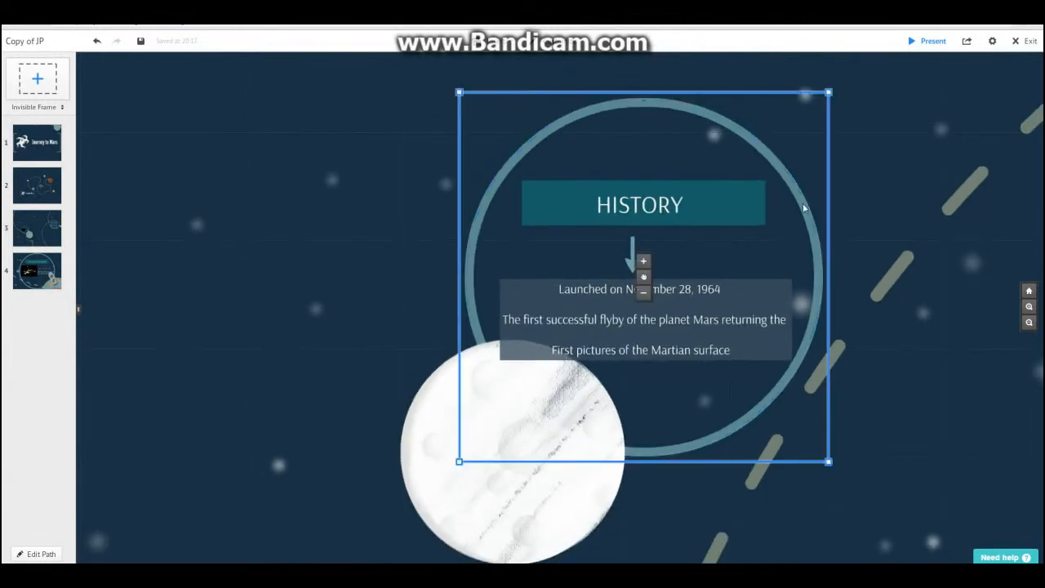
pyautogui.rightClick(804, 208)
pyautogui.click(828, 252)
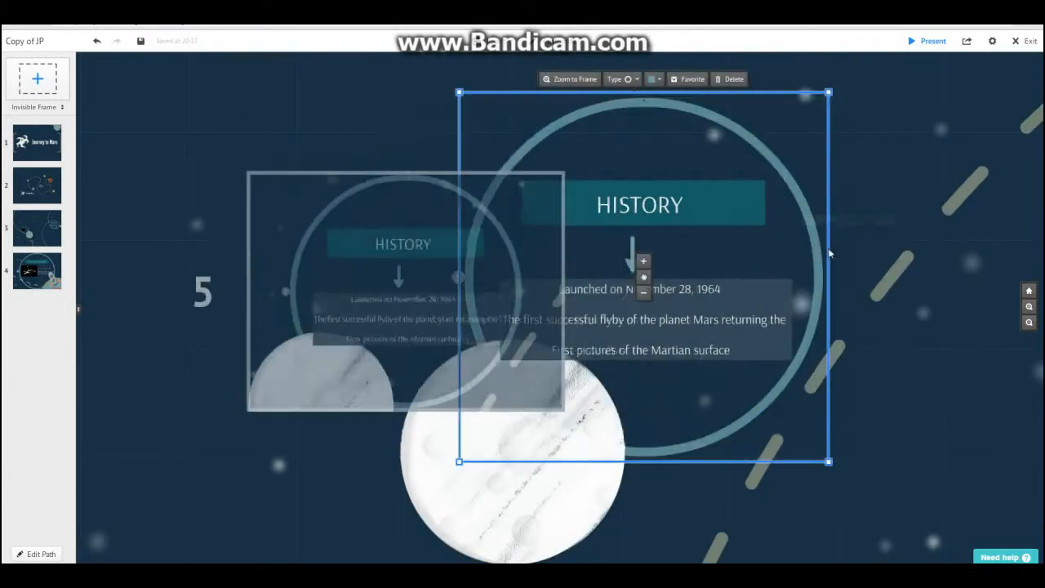
# Rotate the invisible frame around the "Did you know?" square, with its contents, about 30 degrees clockwise.
pyautogui.click(1029, 290)
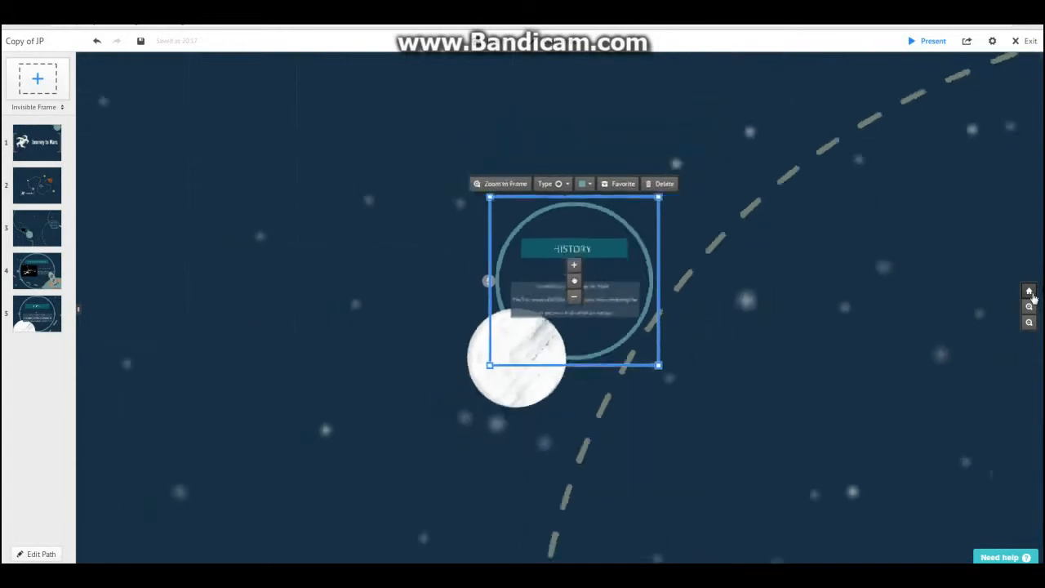
pyautogui.scroll(3, 743, 333)
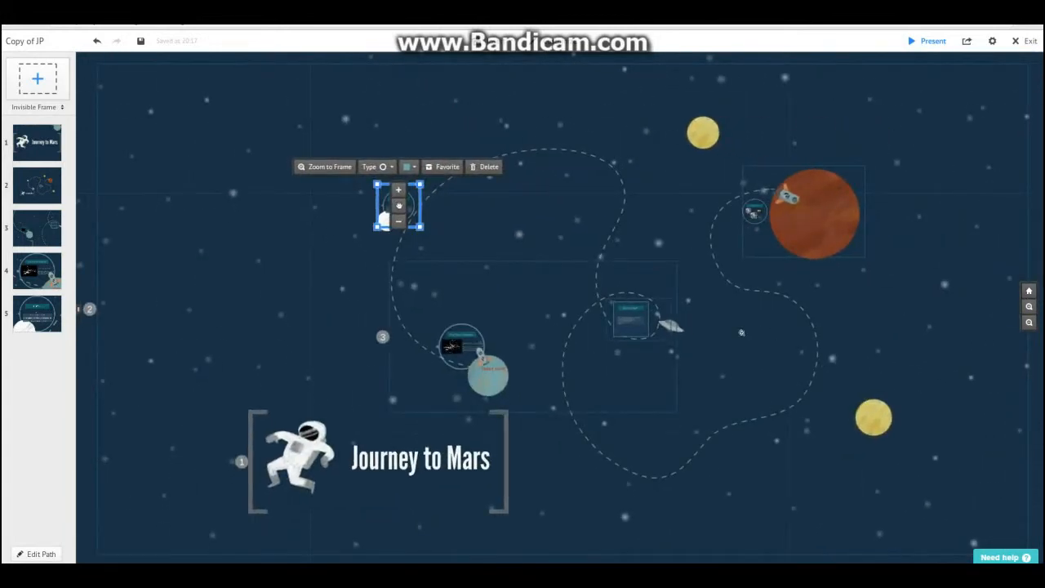
pyautogui.click(596, 312)
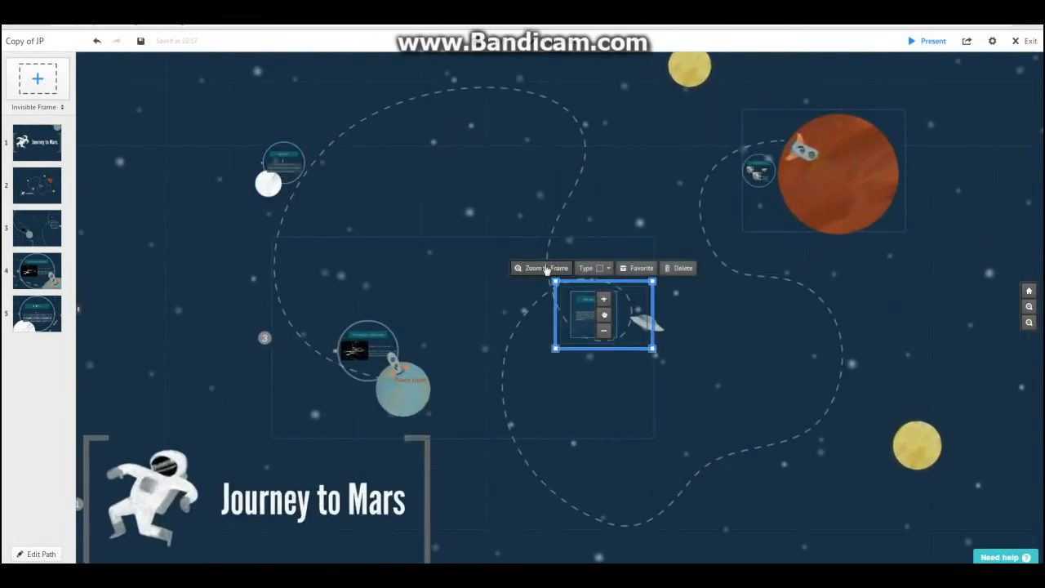
pyautogui.click(545, 268)
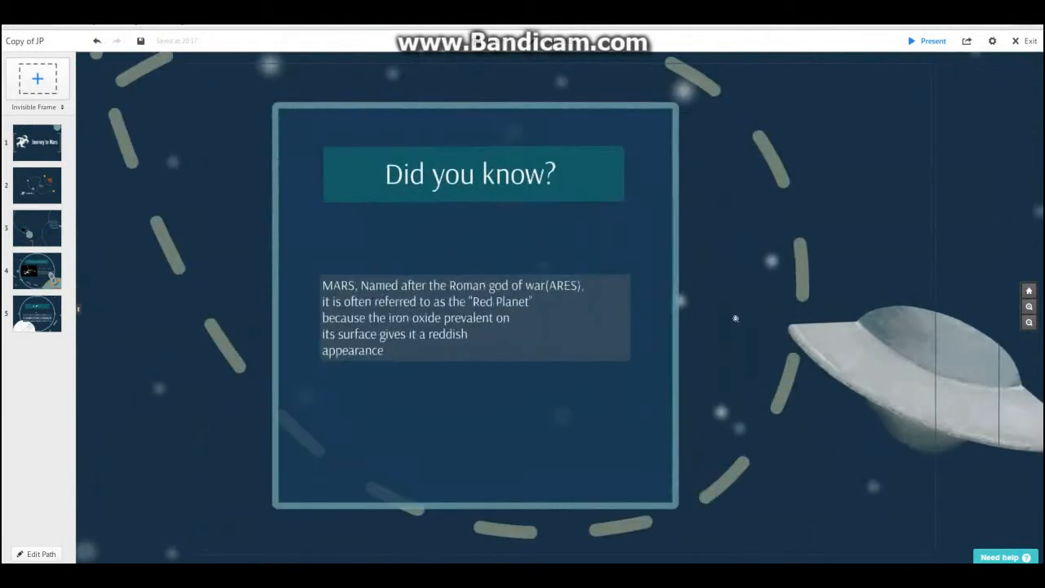
pyautogui.click(807, 387)
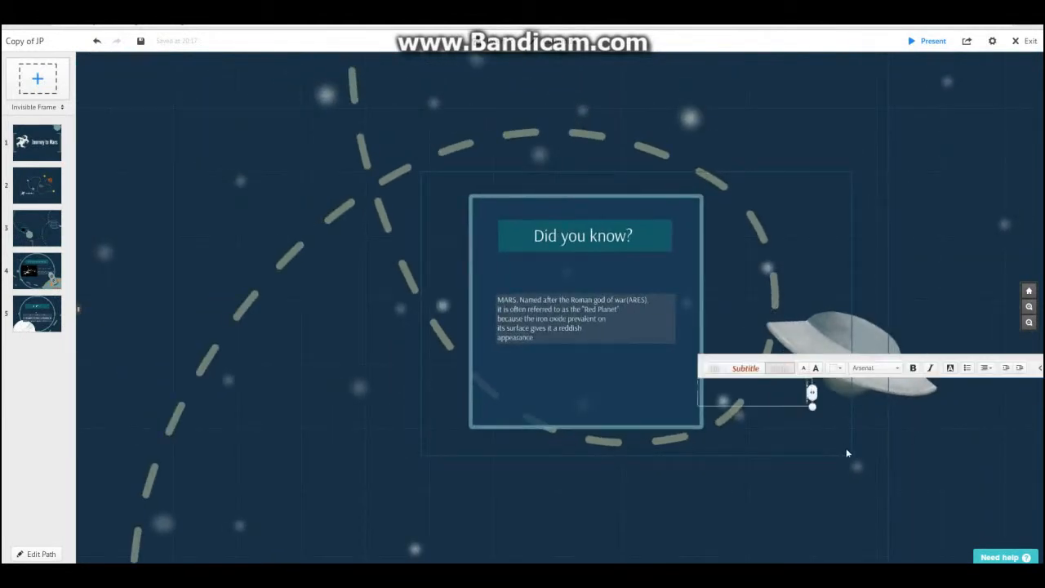
pyautogui.click(846, 447)
pyautogui.click(854, 457)
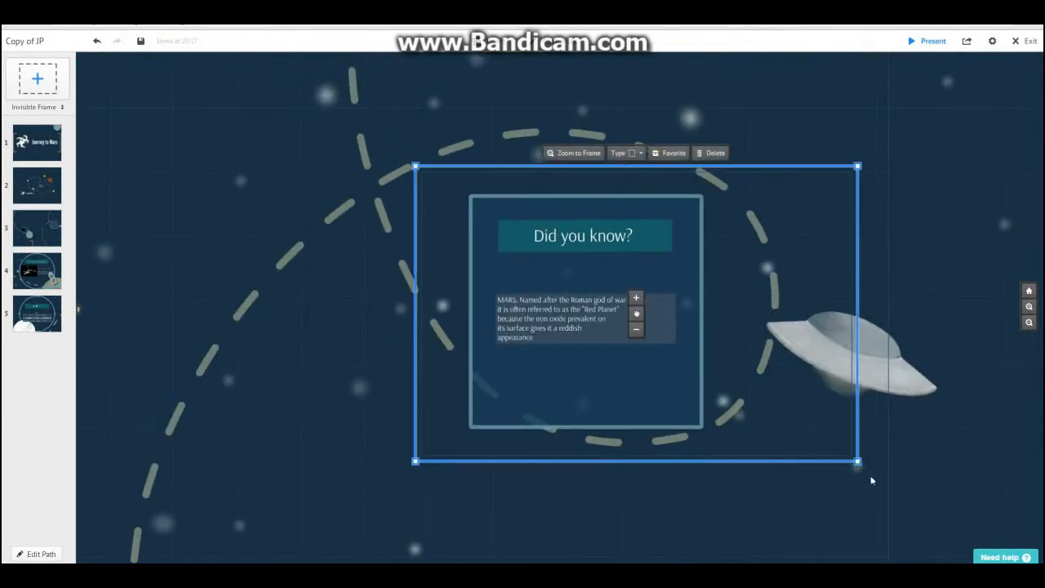
pyautogui.moveTo(868, 469); pyautogui.dragTo(820, 523)
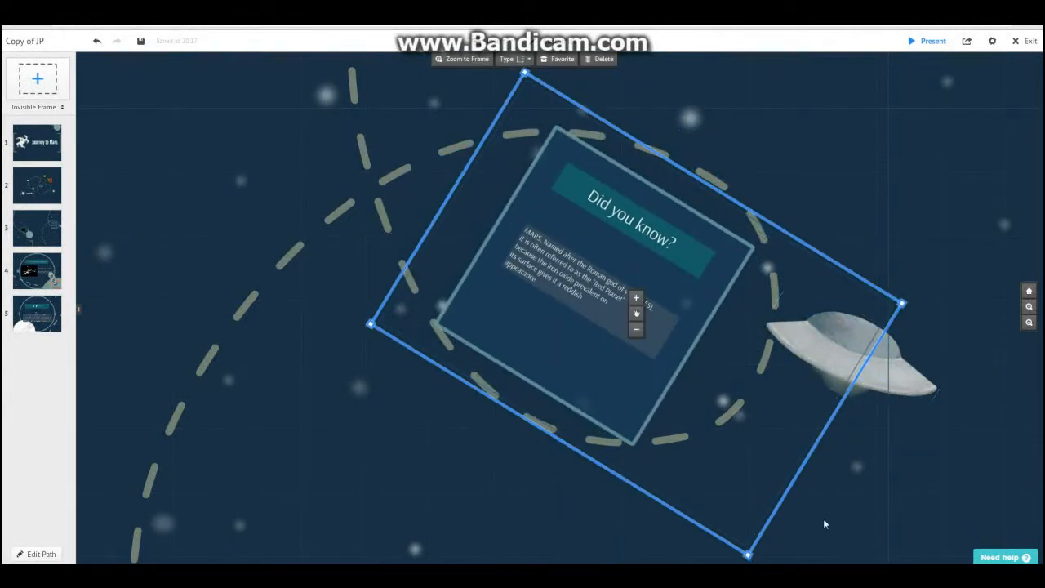
pyautogui.click(823, 524)
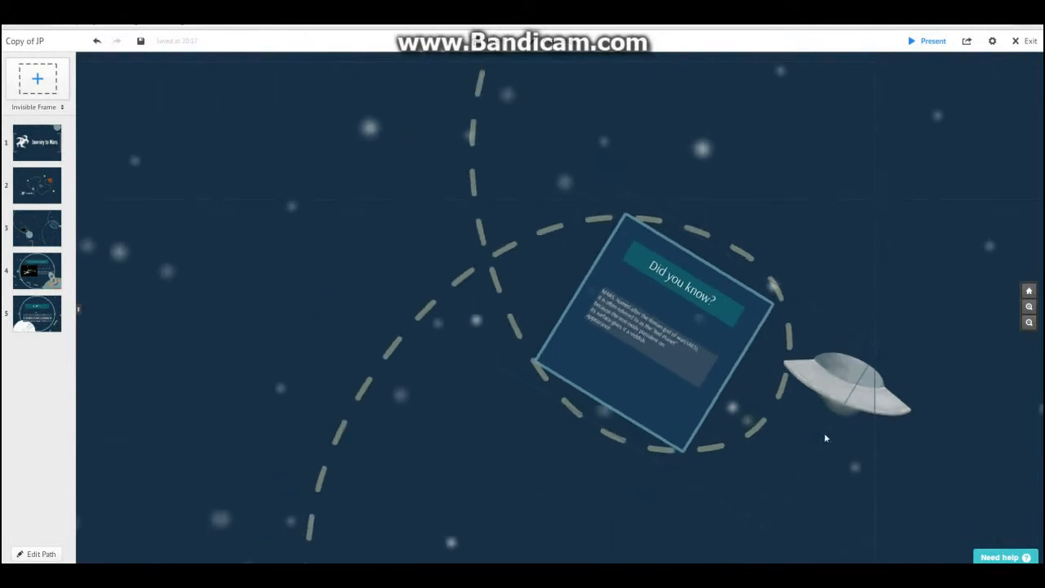
# Add the rotated invisible frame around "Did you know?" to the path as step 6.
pyautogui.click(824, 435)
pyautogui.rightClick(825, 432)
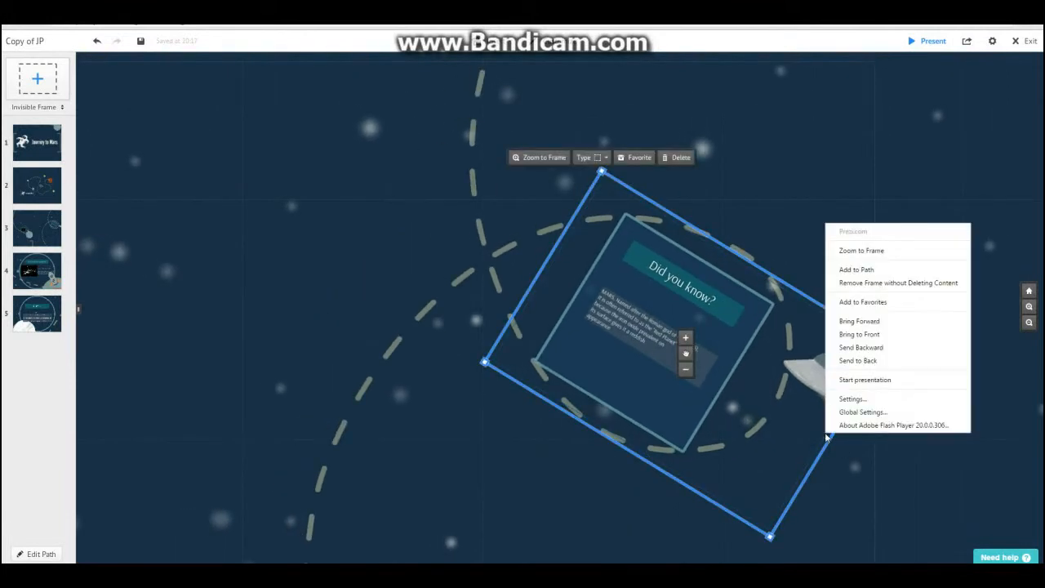
pyautogui.click(844, 265)
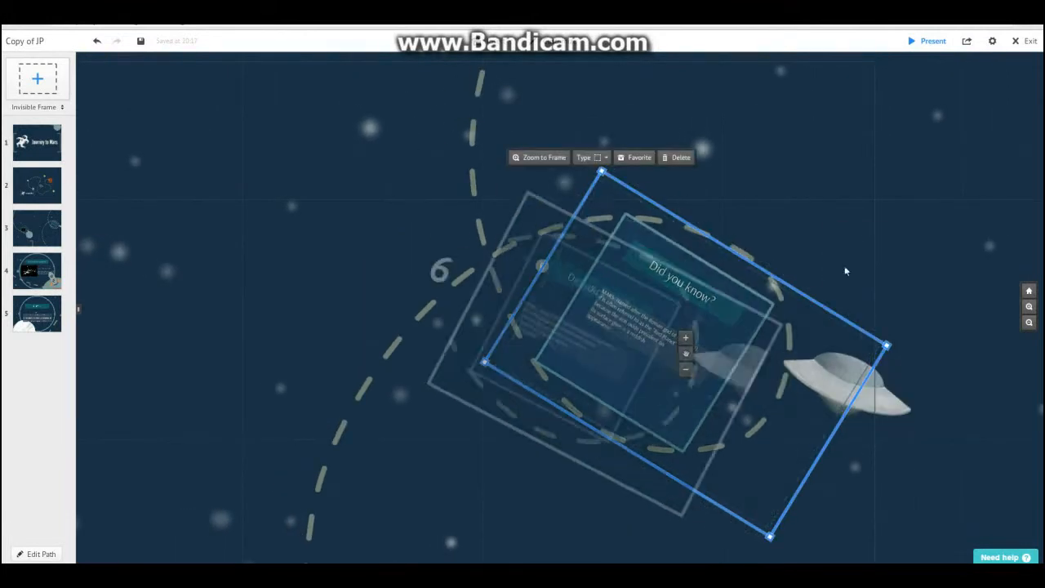
# Check how path steps 5 and 6 display on the canvas.
pyautogui.click(48, 323)
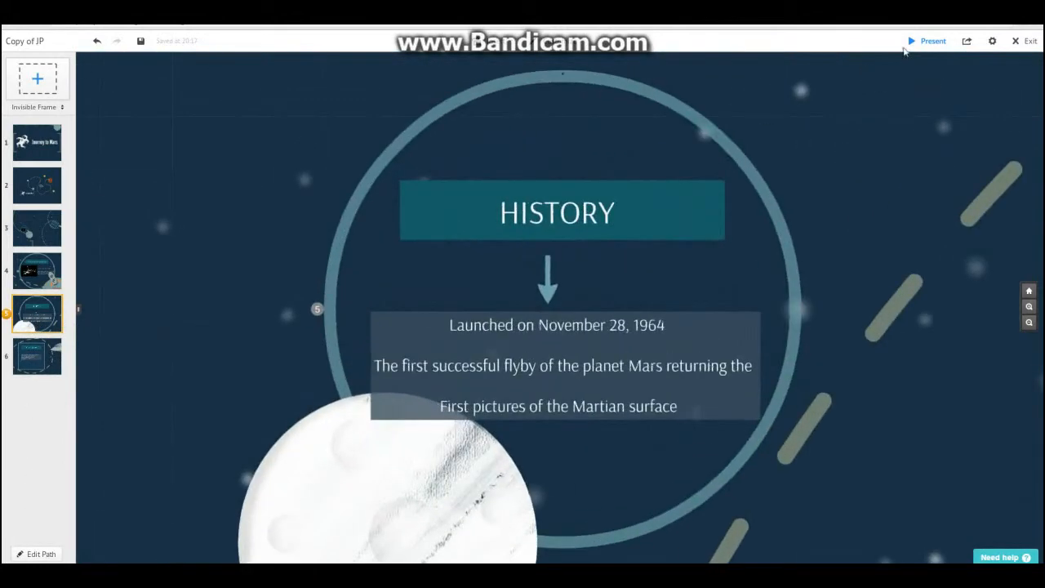
pyautogui.click(27, 361)
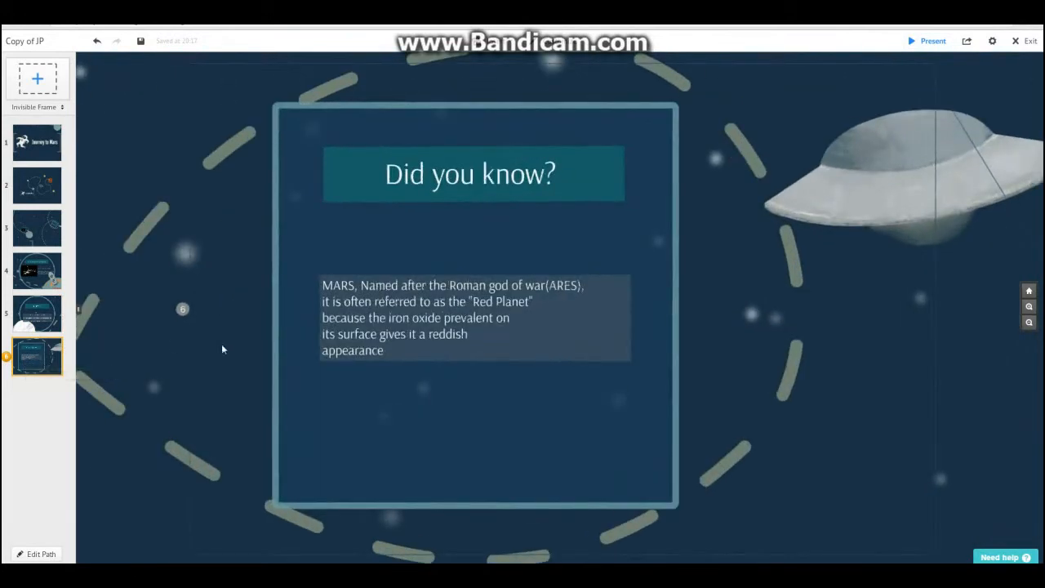
pyautogui.scroll(-2, 194, 349)
# Place an invisible frame around Mars and its neighbouring small circle as path step 7.
pyautogui.click(1029, 291)
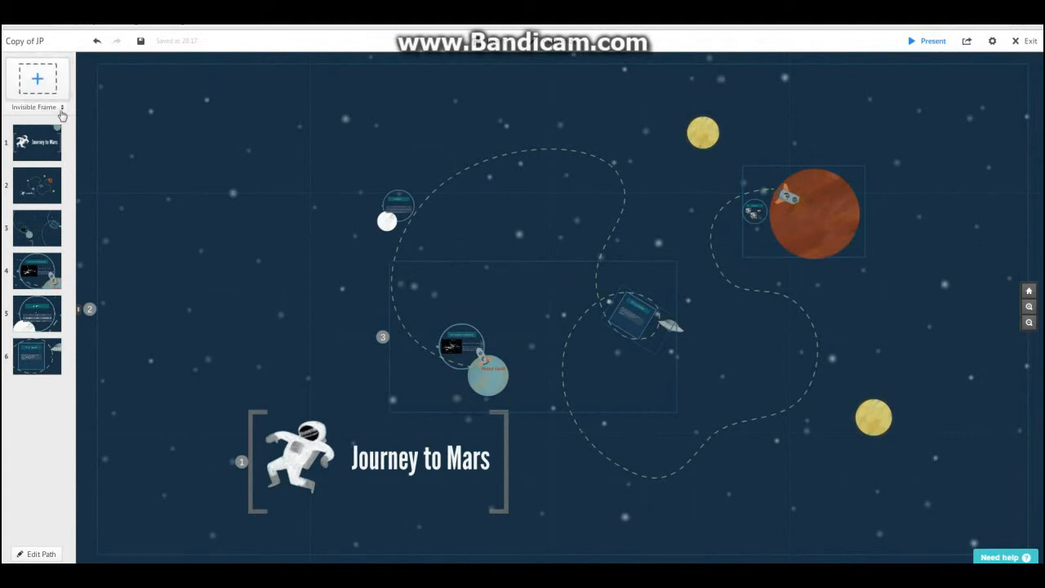
pyautogui.moveTo(45, 85); pyautogui.dragTo(863, 246)
pyautogui.moveTo(786, 186); pyautogui.dragTo(818, 208)
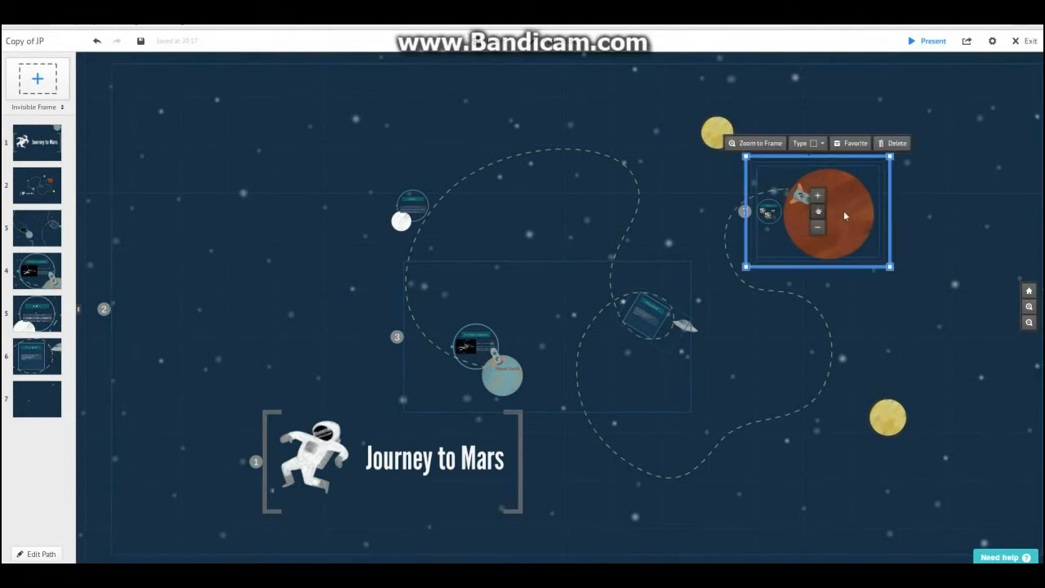
pyautogui.click(918, 228)
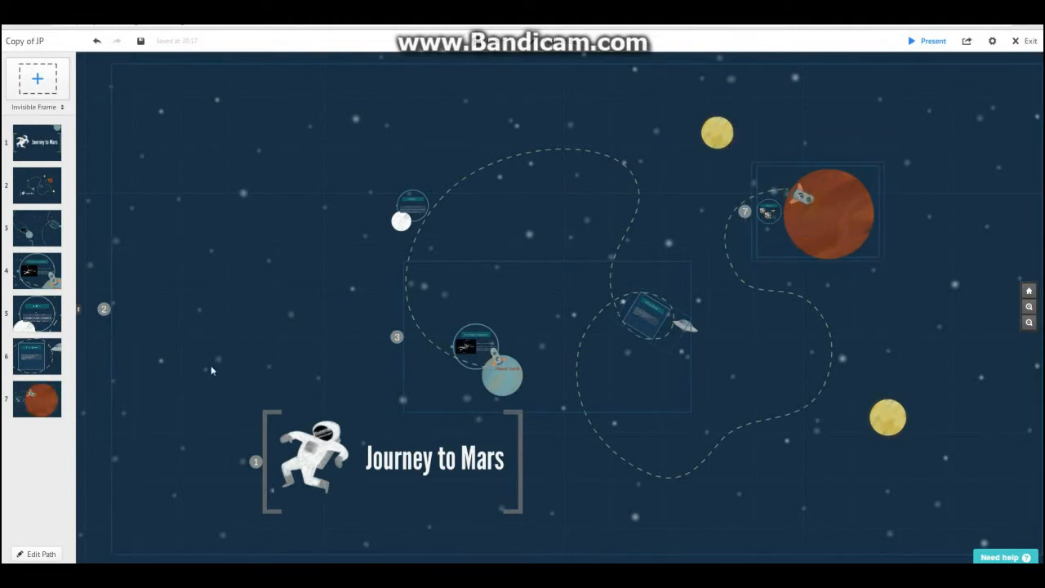
# Add the text "SUCCESS!!!!!" on the planet Mars in the step 7 view.
pyautogui.click(48, 401)
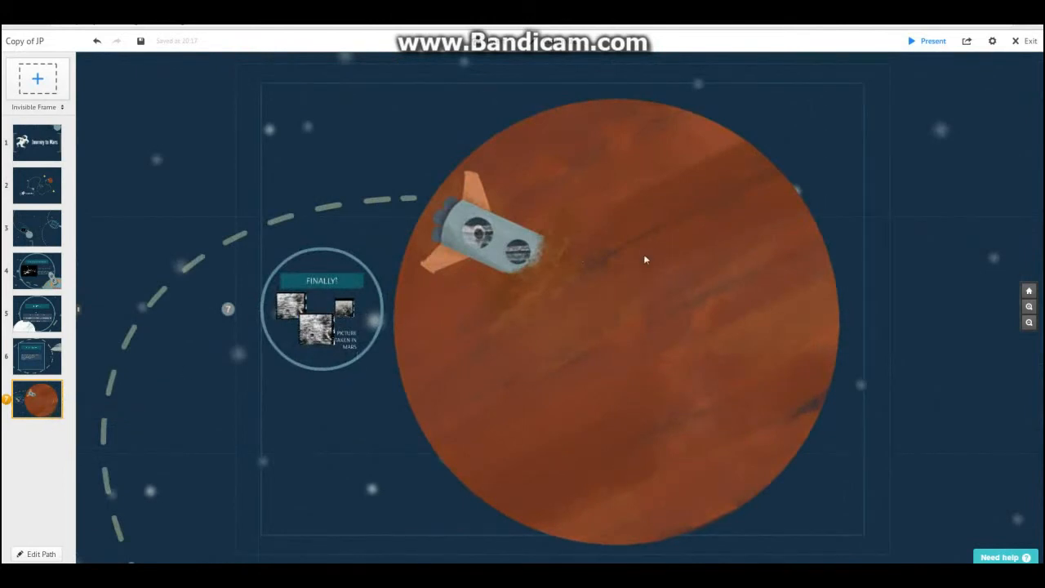
pyautogui.doubleClick(535, 319)
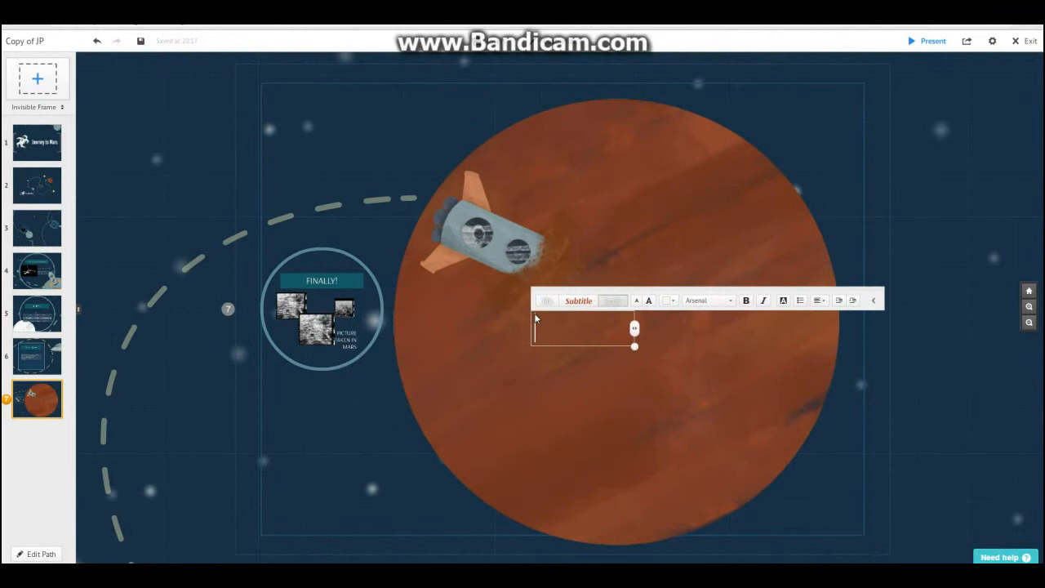
pyautogui.write('SUCCESS!!!!!')
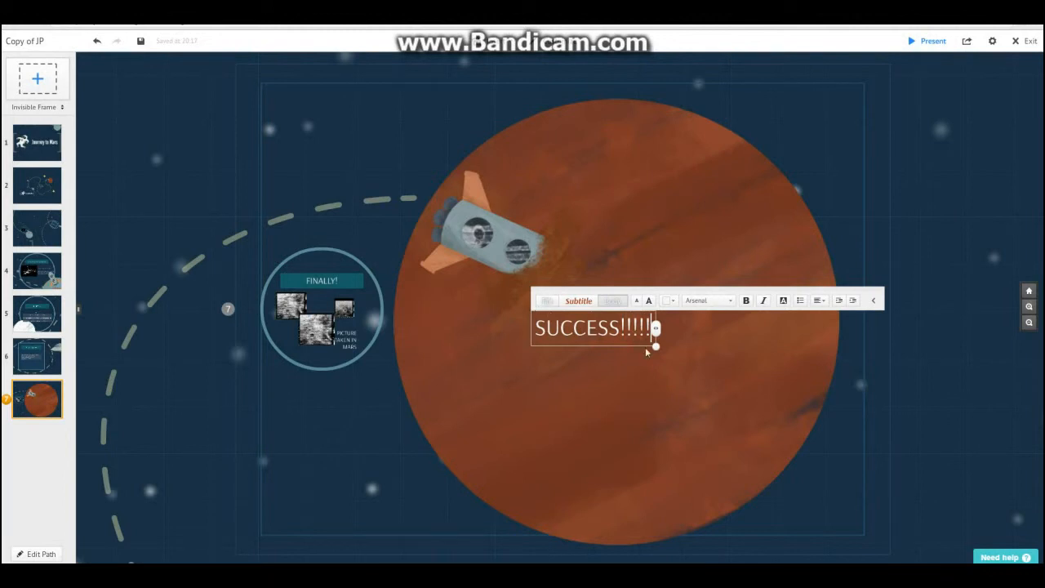
# Color the "SUCCESS!!!!!" text blue and give it a background box.
pyautogui.click(668, 300)
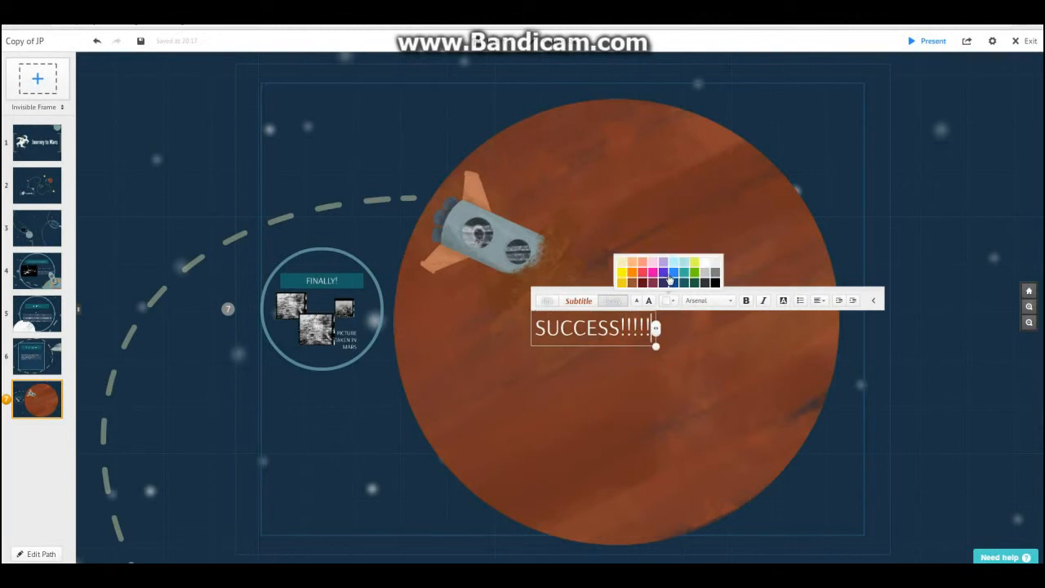
pyautogui.click(673, 272)
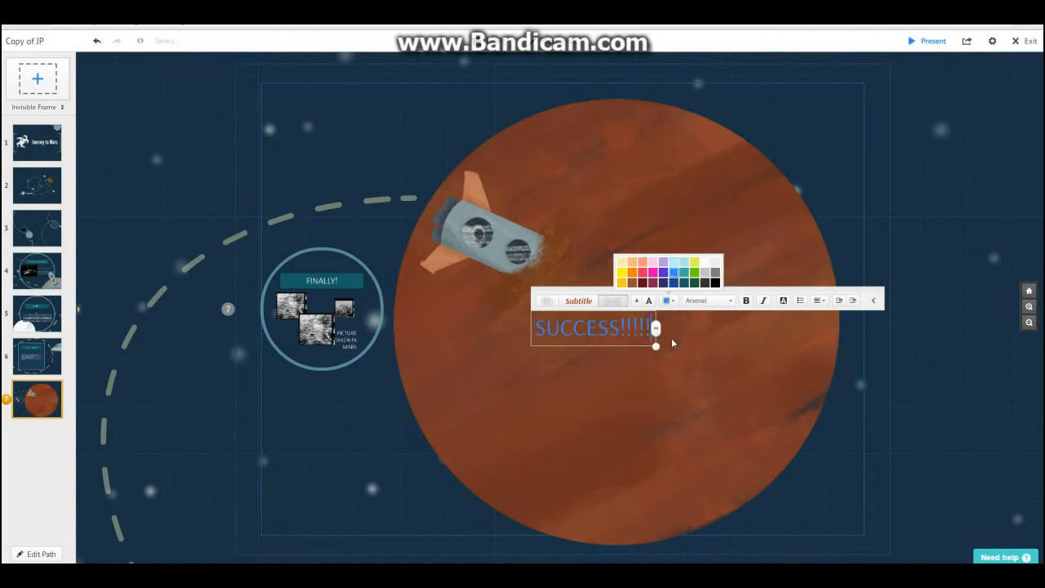
pyautogui.click(783, 301)
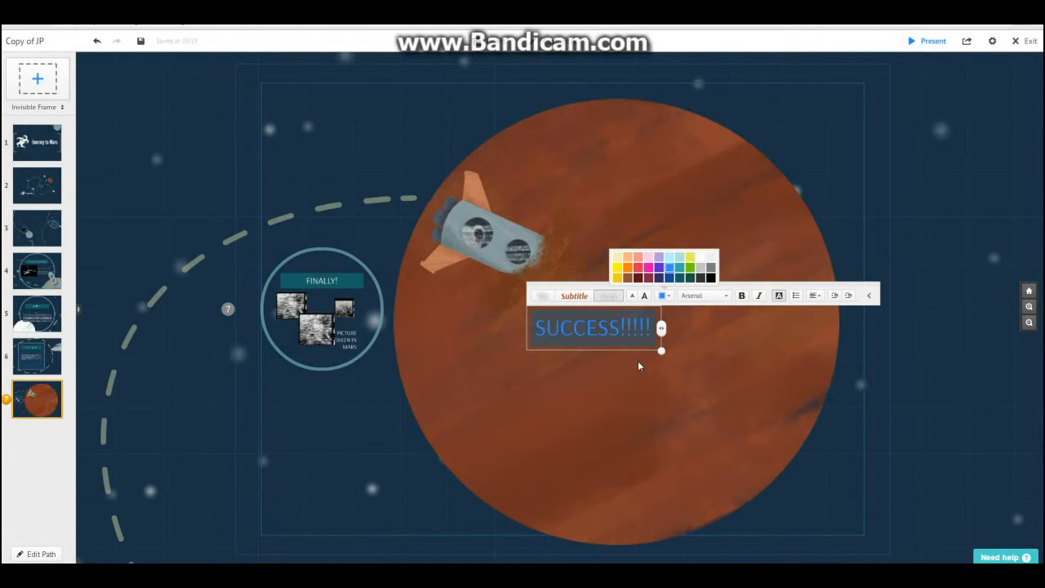
# Tilt the "SUCCESS!!!!!" text upward toward its end, enlarge it and center it across the lower part of Mars.
pyautogui.click(641, 338)
pyautogui.moveTo(666, 357); pyautogui.dragTo(677, 327)
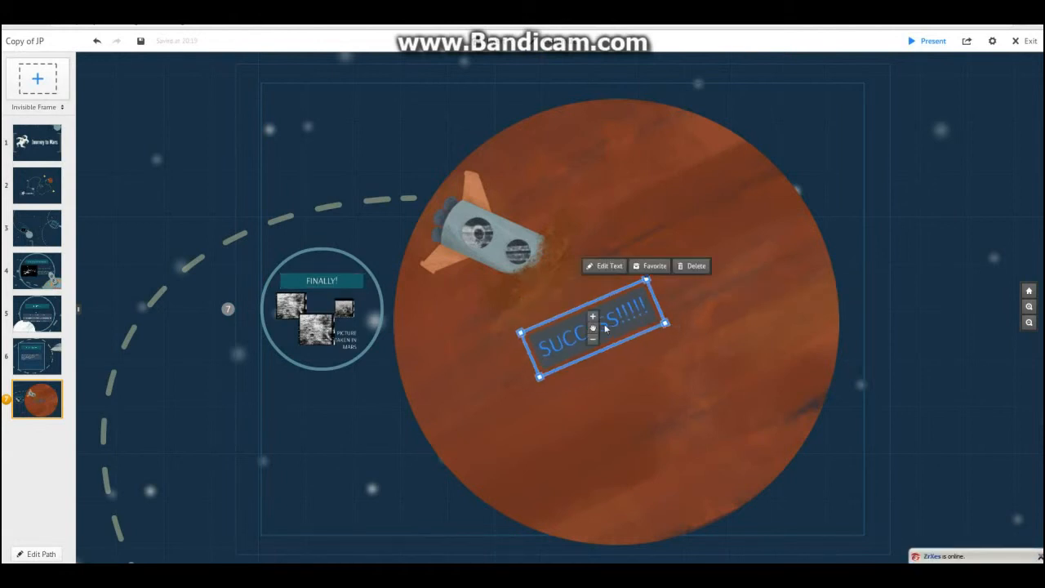
pyautogui.click(594, 317)
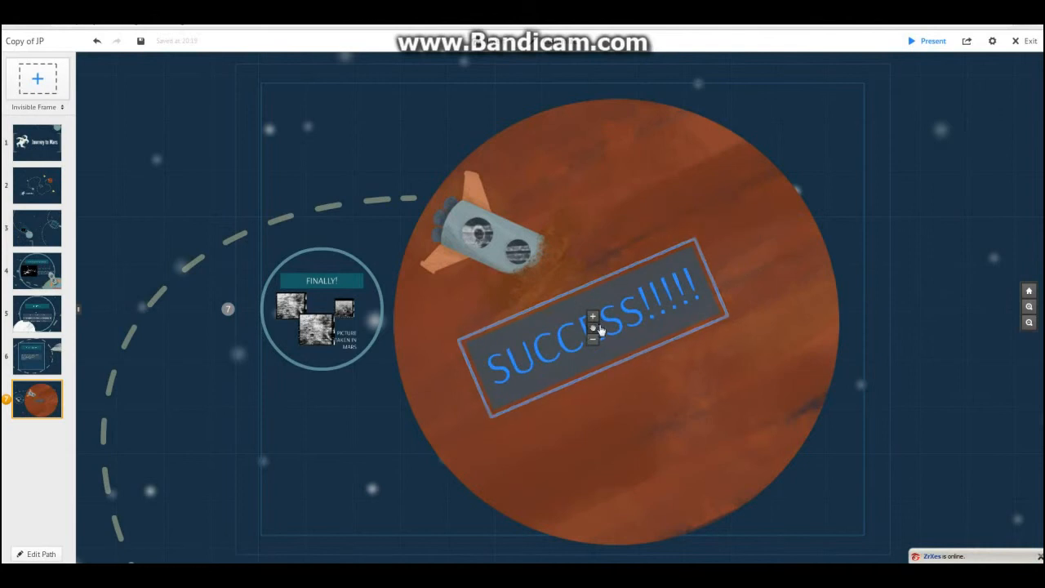
pyautogui.click(599, 318)
pyautogui.moveTo(599, 328); pyautogui.dragTo(616, 327)
pyautogui.click(663, 385)
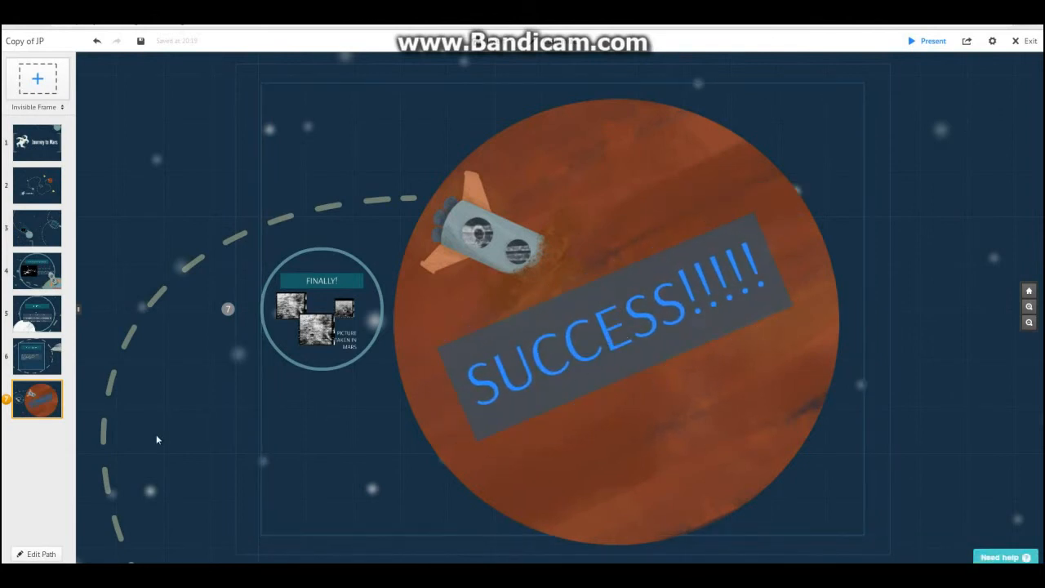
# Add a fade-in animation to the "SUCCESS!!!!!" text in path step 7 and preview the effect.
pyautogui.click(42, 553)
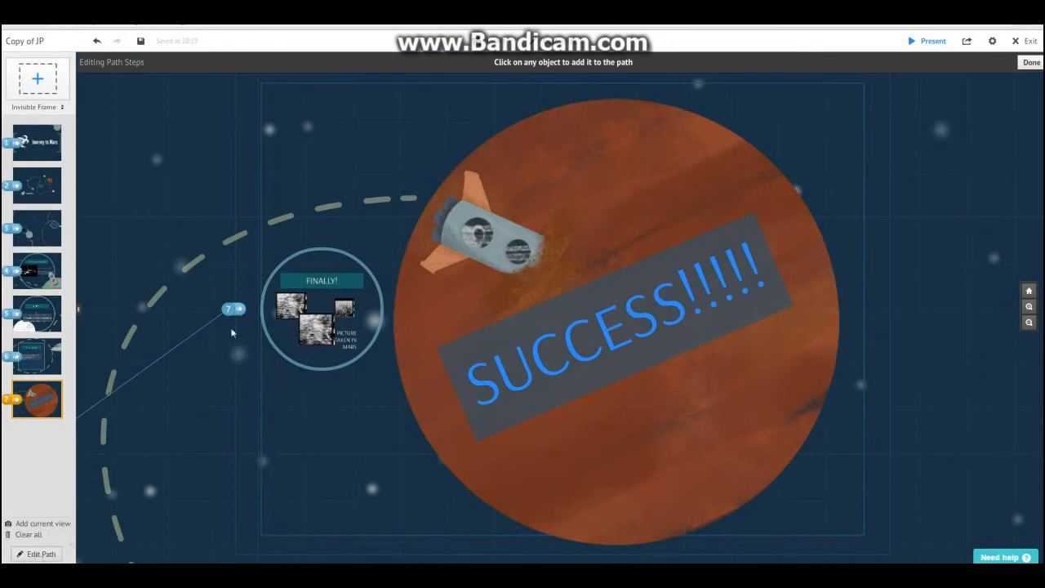
pyautogui.click(241, 312)
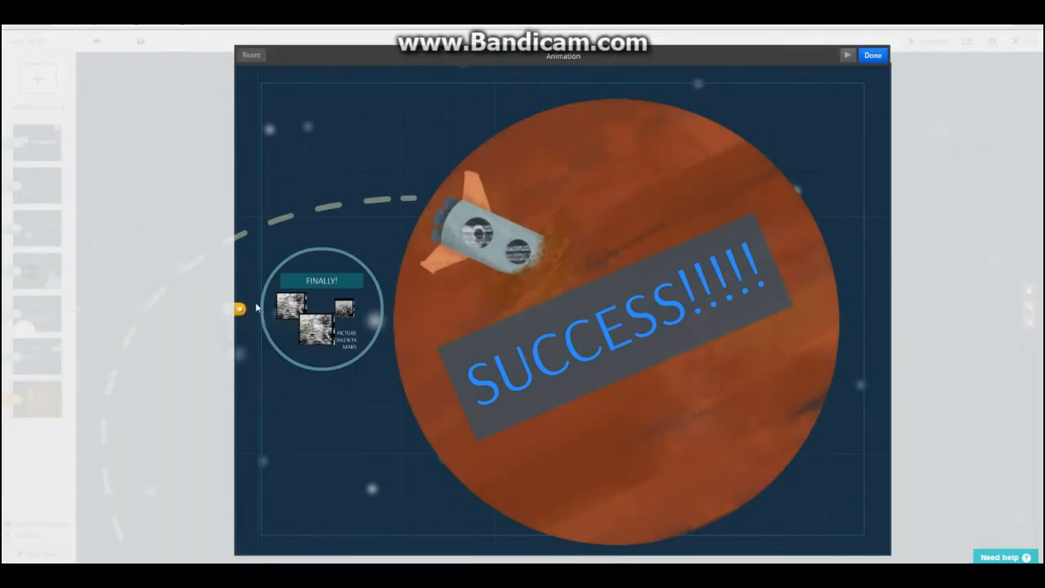
pyautogui.click(548, 322)
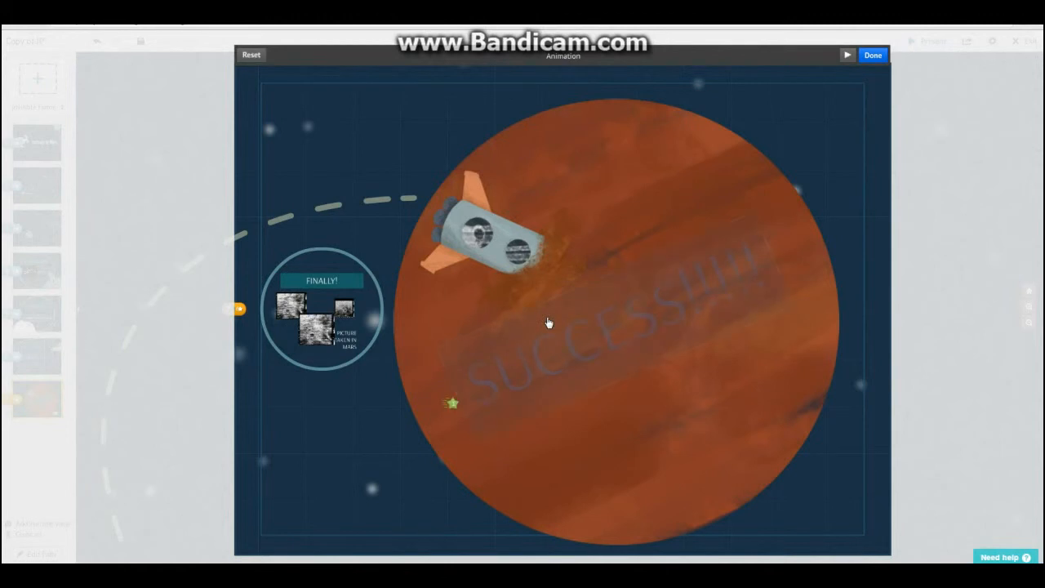
pyautogui.click(849, 54)
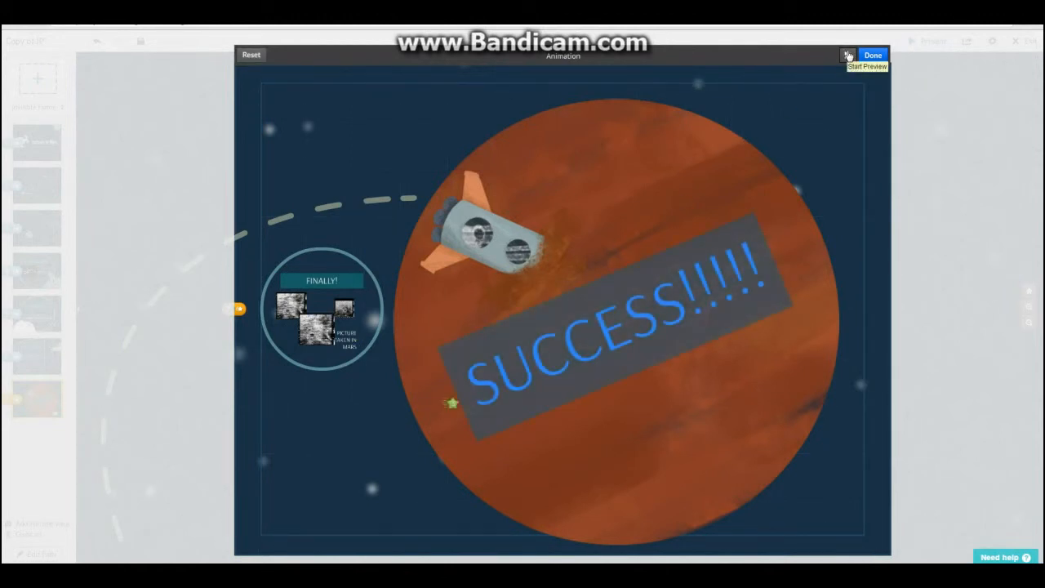
pyautogui.click(882, 55)
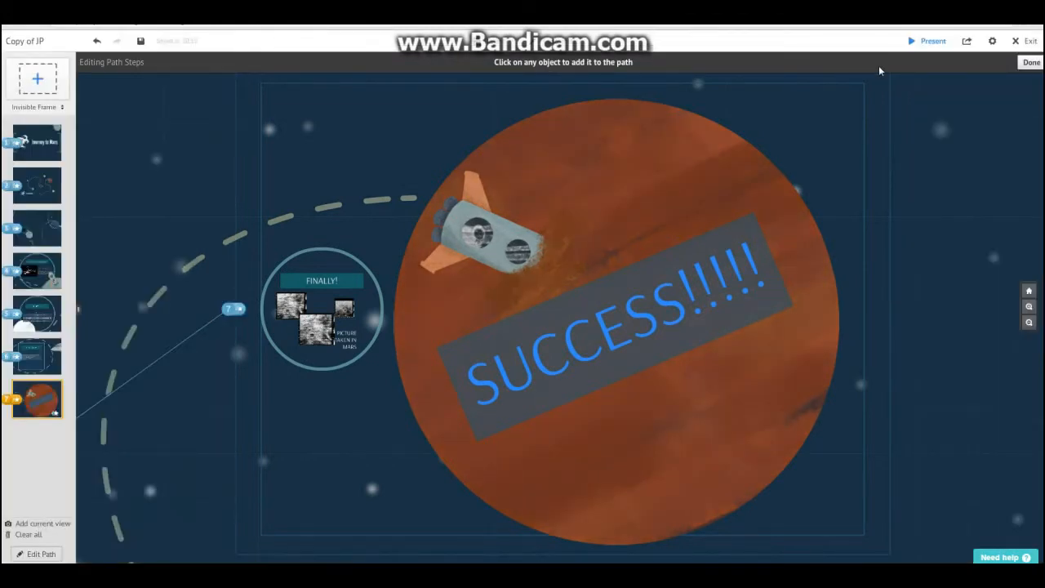
# Present the prezi from path step 1 and advance through the overview and Planet Earth to the First Program Exploration frame.
pyautogui.click(49, 149)
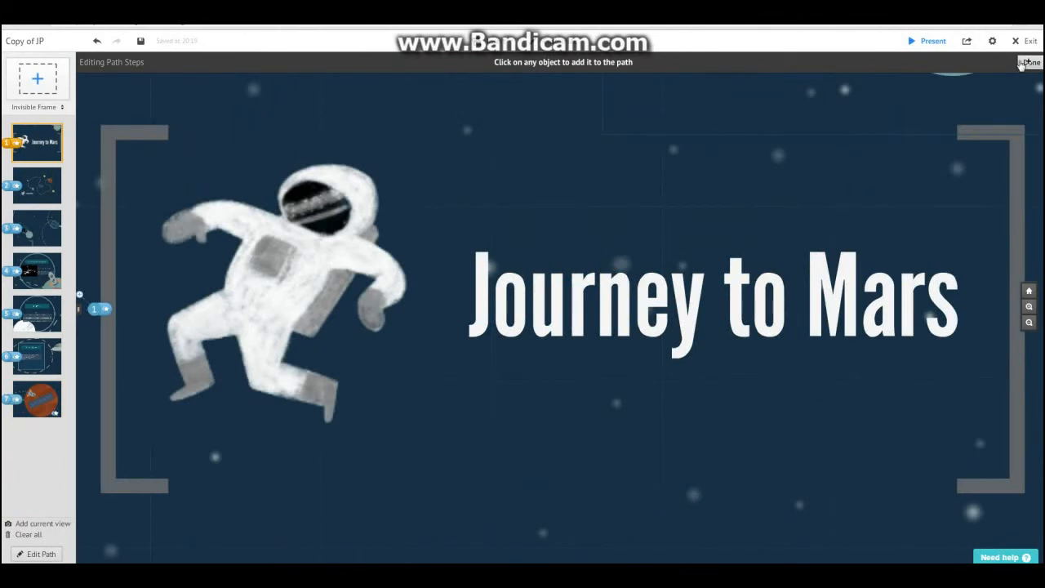
pyautogui.click(931, 41)
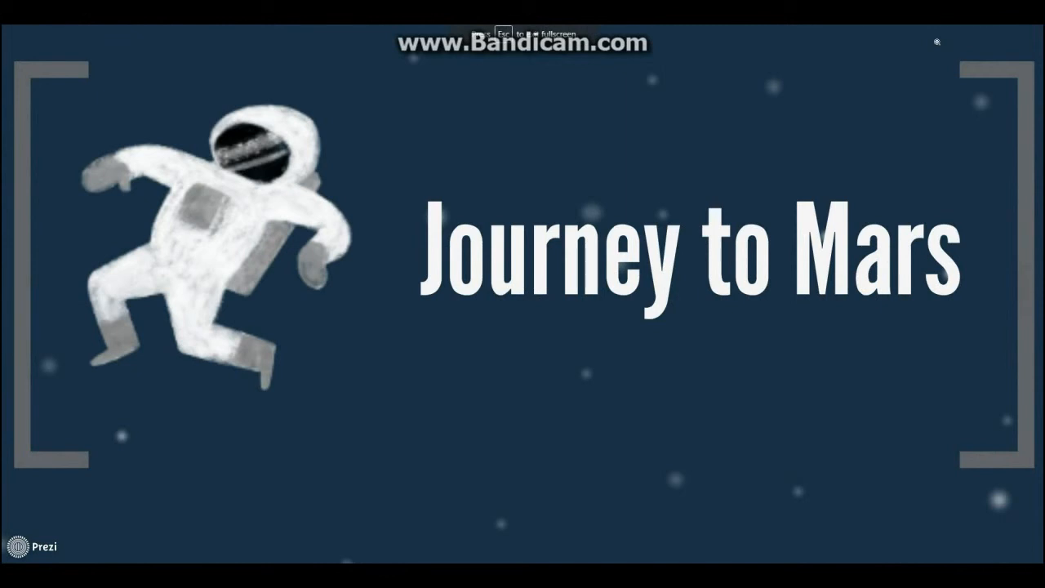
pyautogui.press('Right')
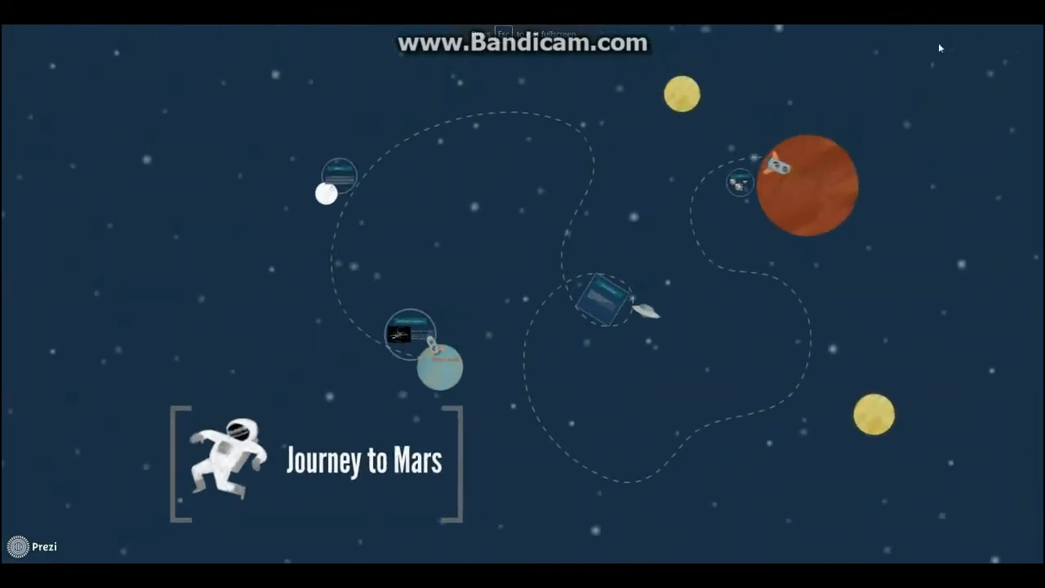
pyautogui.press('Right')
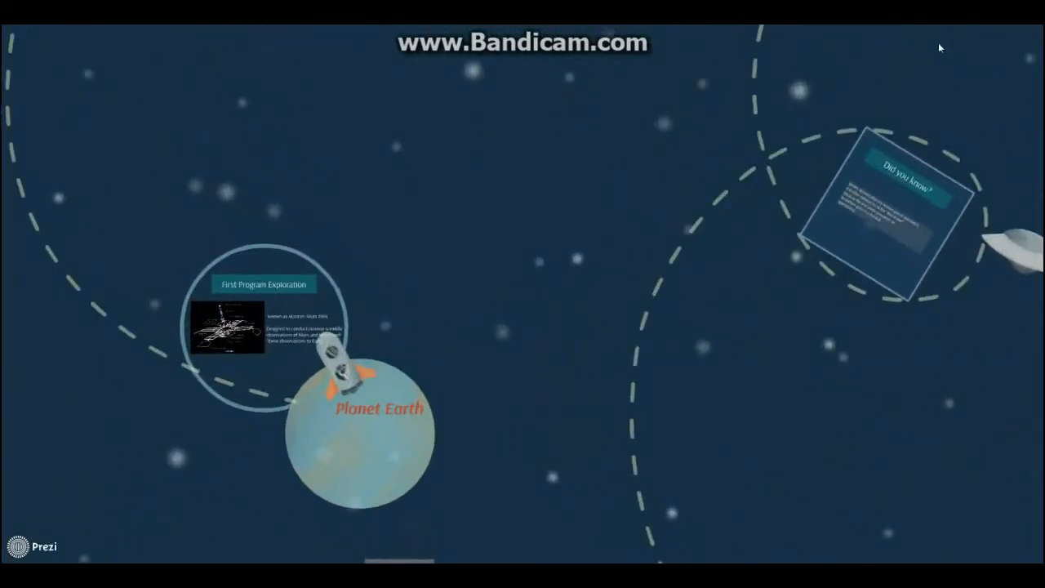
pyautogui.press('Right')
pyautogui.press('Right')
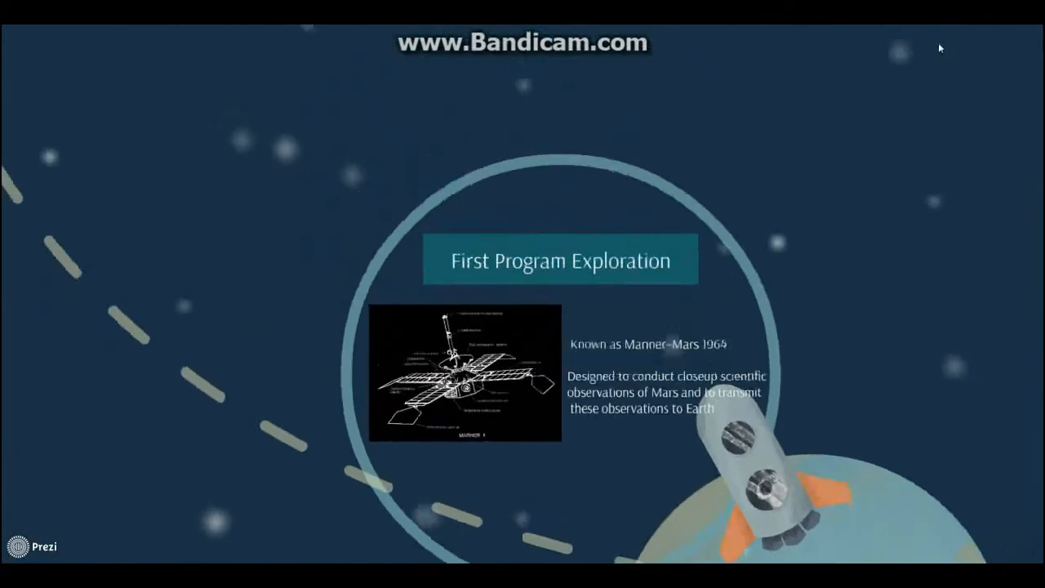